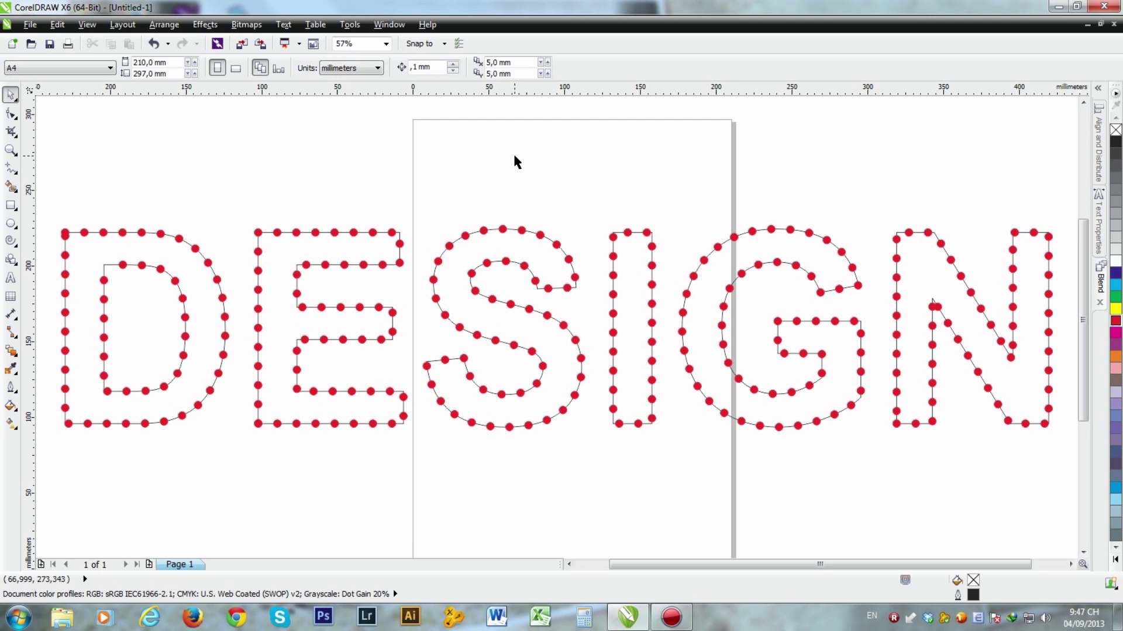
Step: Delete all the existing artwork from the drawing
{"action": "key", "text": "ctrl+a"}
{"action": "key", "text": "Delete"}
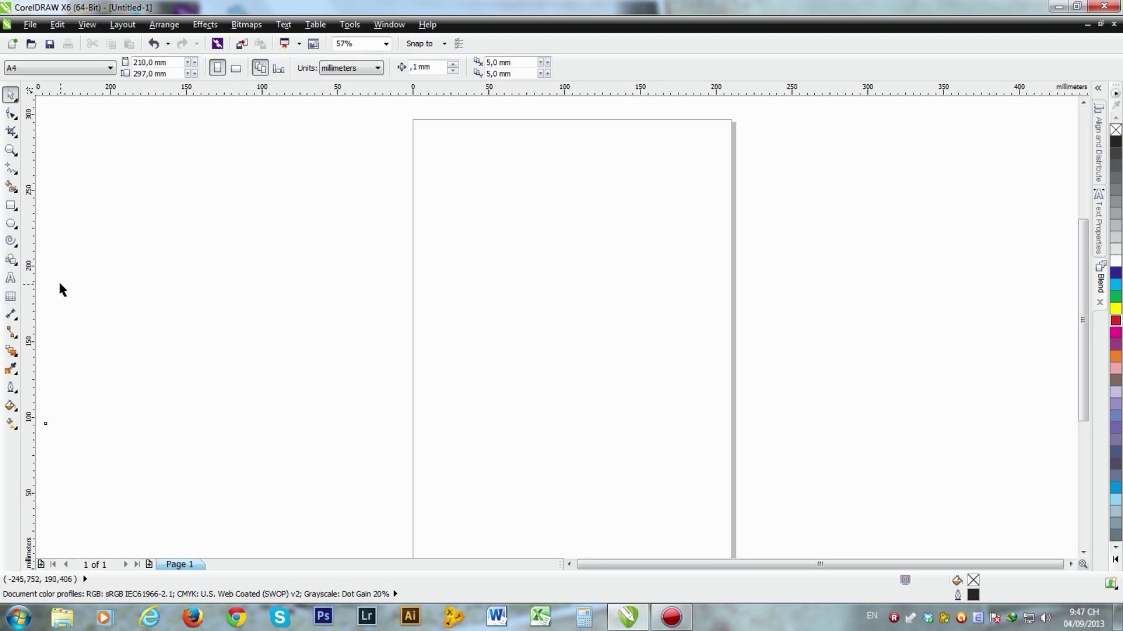
Step: Add artistic text reading "design" in 500 pt Arial, starting beside the page's left edge
{"action": "left_click", "coordinate": [10, 280]}
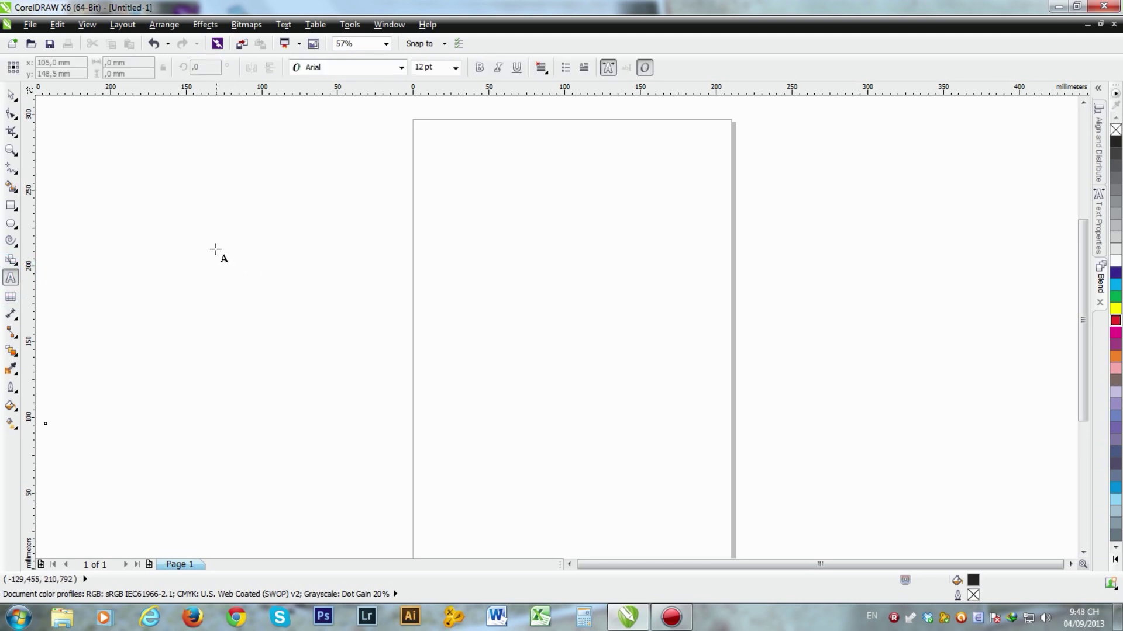
{"action": "left_click", "coordinate": [307, 312]}
{"action": "left_click", "coordinate": [419, 67]}
{"action": "type", "text": "500"}
{"action": "key", "text": "Return"}
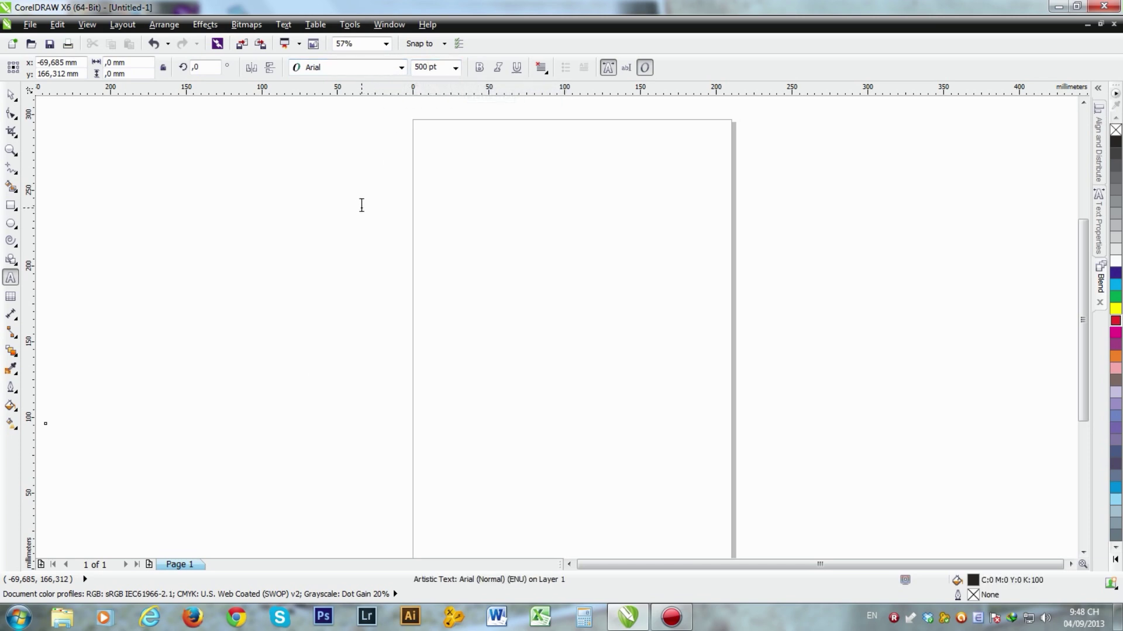
{"action": "scroll", "coordinate": [295, 346], "scroll_direction": "down", "scroll_amount": 3}
{"action": "scroll", "coordinate": [304, 316], "scroll_direction": "up", "scroll_amount": 2}
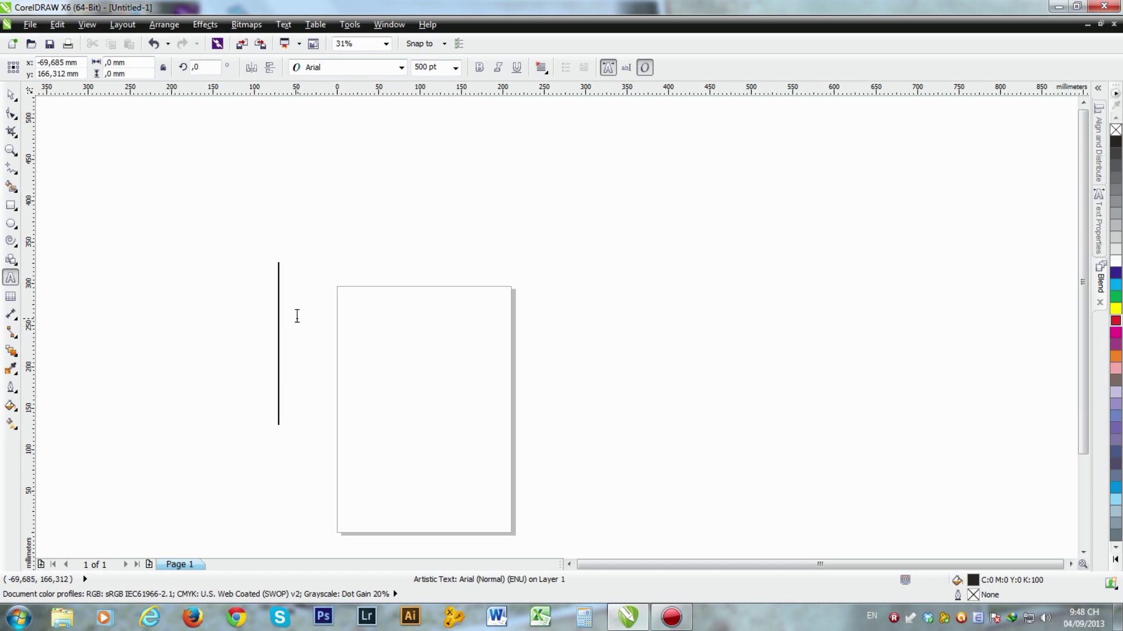
{"action": "type", "text": "desi"}
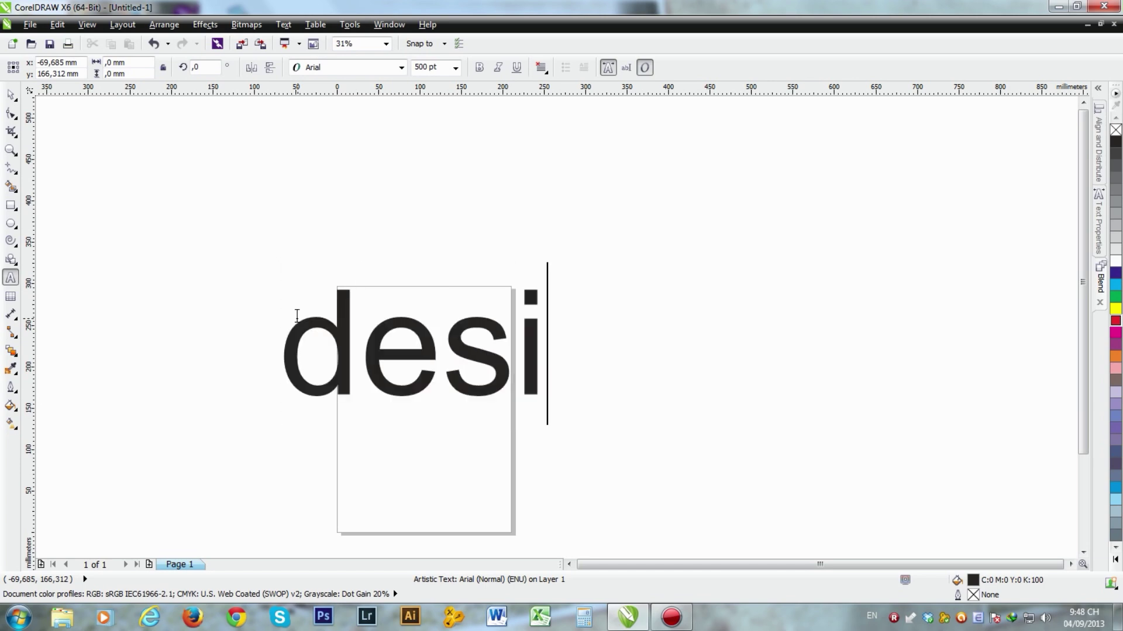
{"action": "type", "text": "gn"}
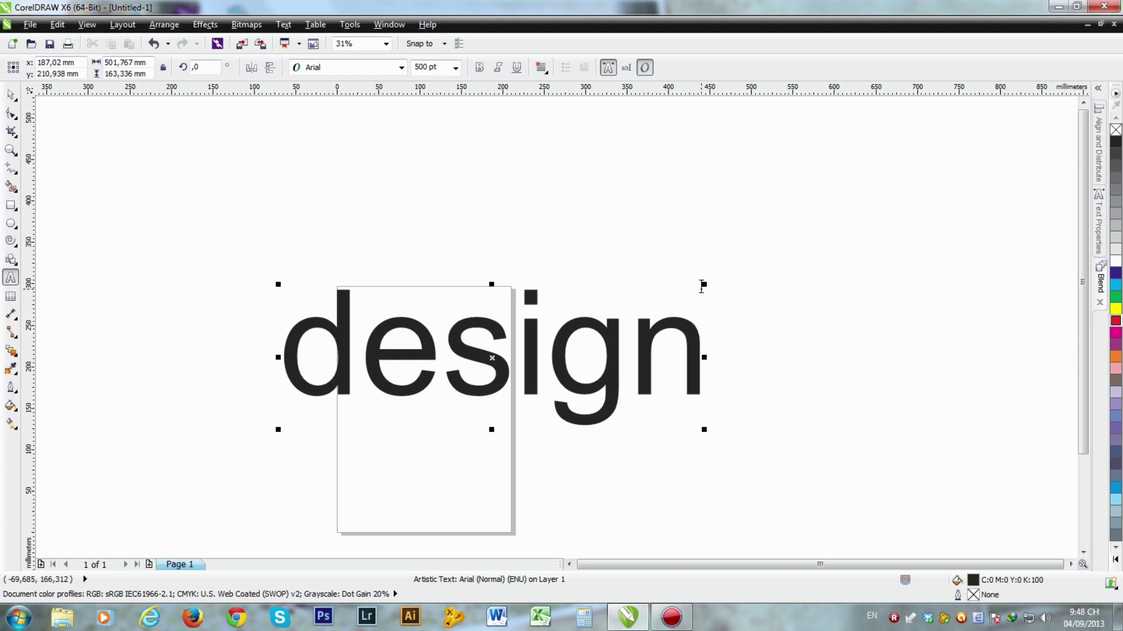
Step: Convert the "design" text to UPPERCASE and make all its letters bold
{"action": "key", "text": "shift+F3"}
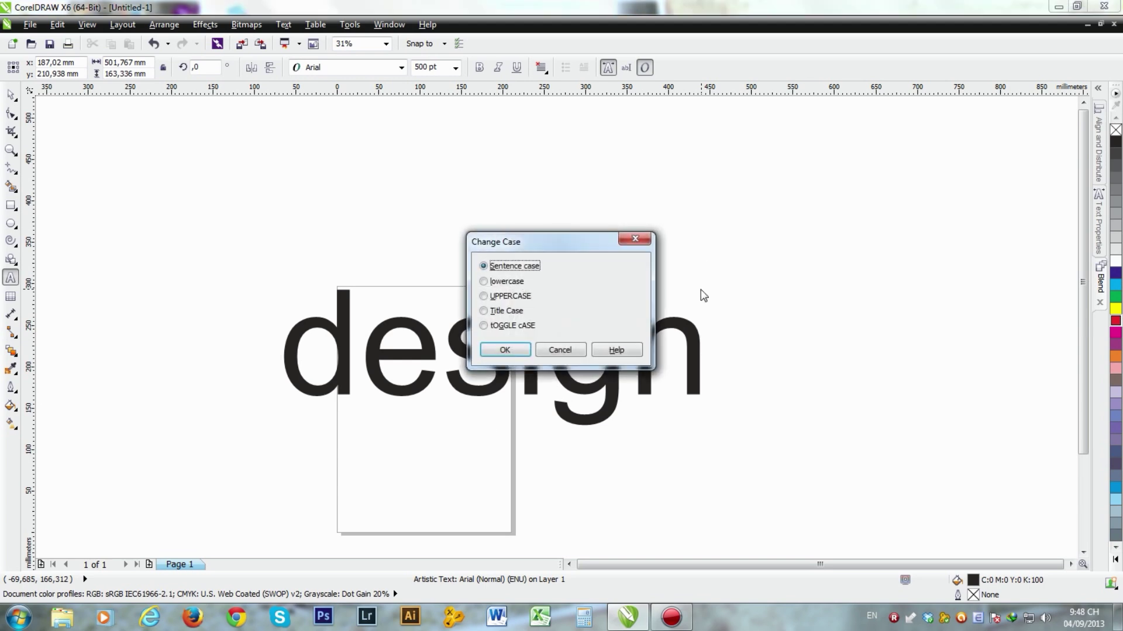
{"action": "left_click", "coordinate": [491, 297]}
{"action": "left_click", "coordinate": [511, 350]}
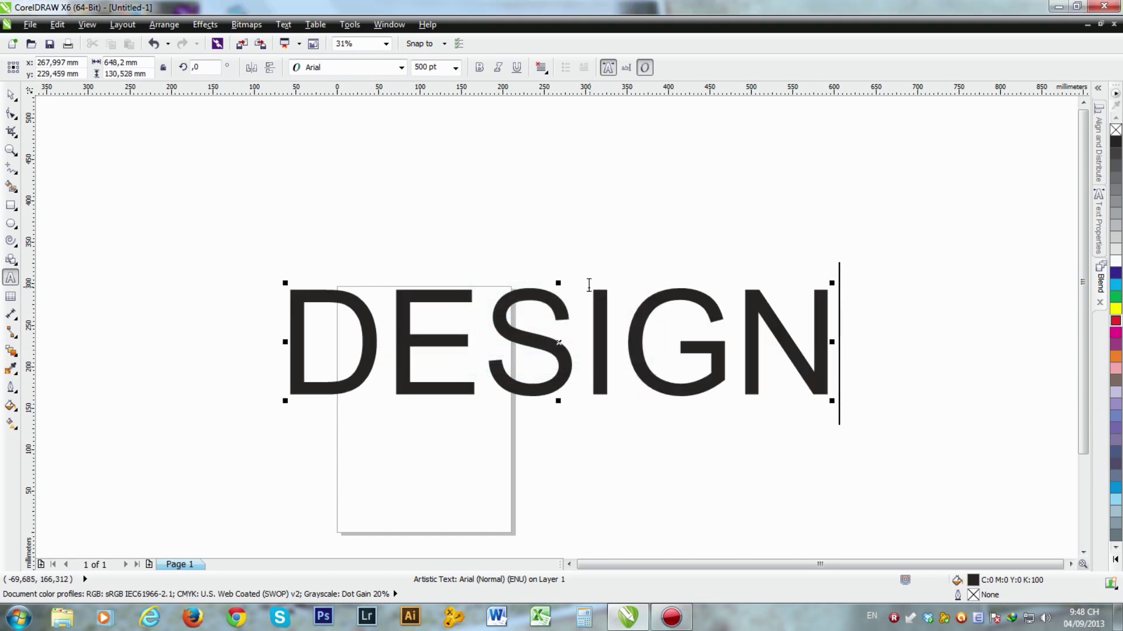
{"action": "key", "text": "ctrl+a"}
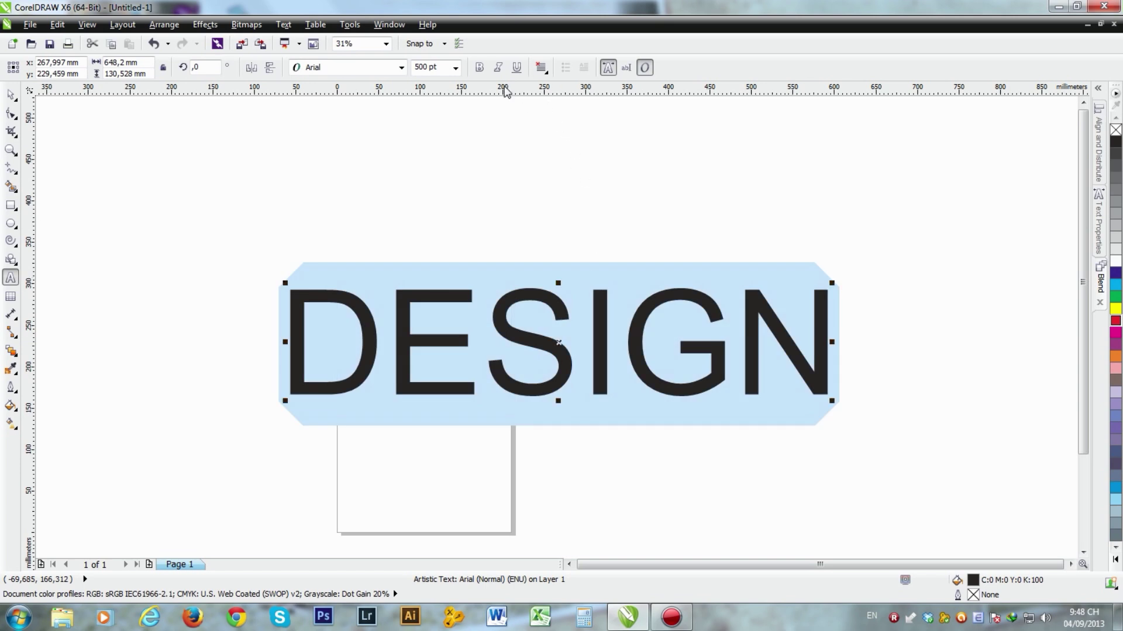
{"action": "left_click", "coordinate": [479, 69]}
{"action": "left_click", "coordinate": [9, 92]}
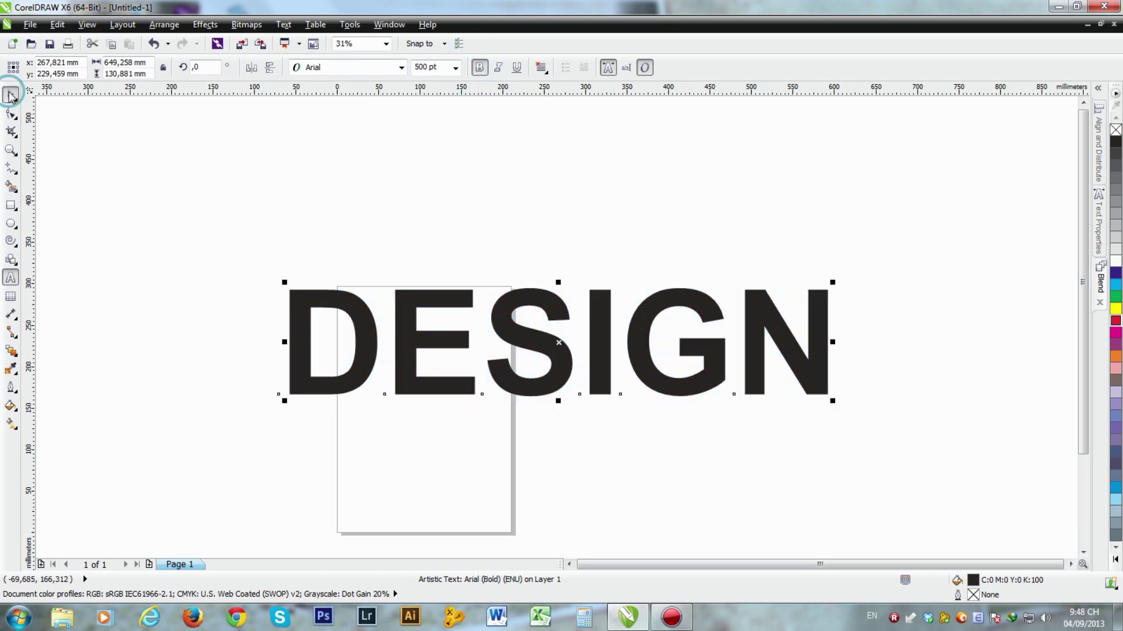
Step: Remove the fill from the DESIGN text and give it a Hairline outline
{"action": "left_click", "coordinate": [747, 205]}
{"action": "left_click", "coordinate": [603, 320]}
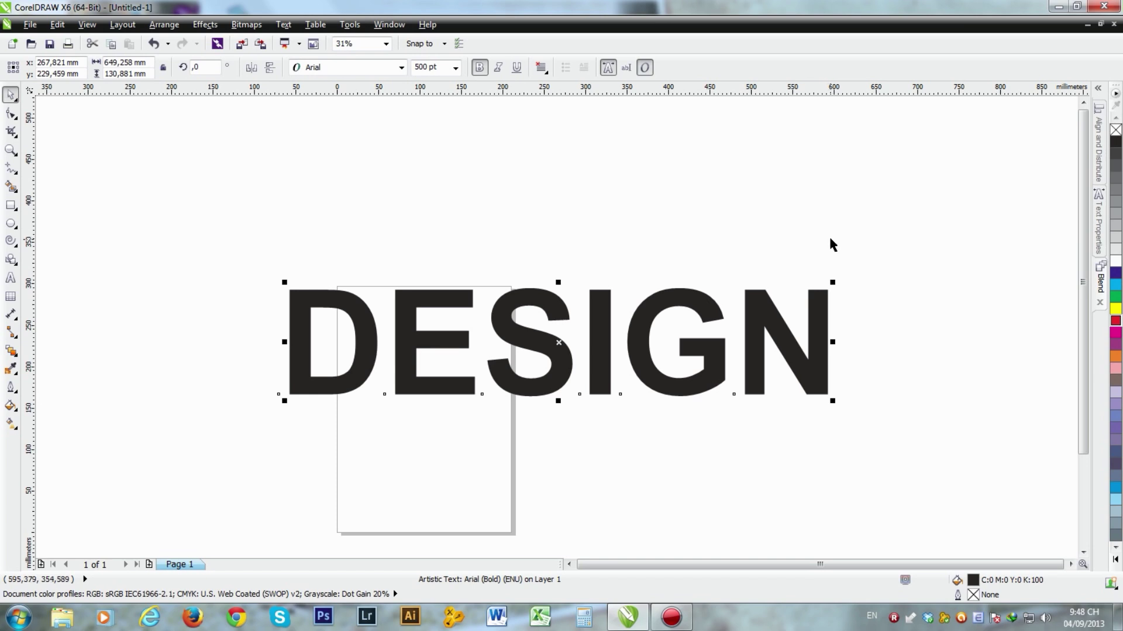
{"action": "left_click", "coordinate": [1116, 129]}
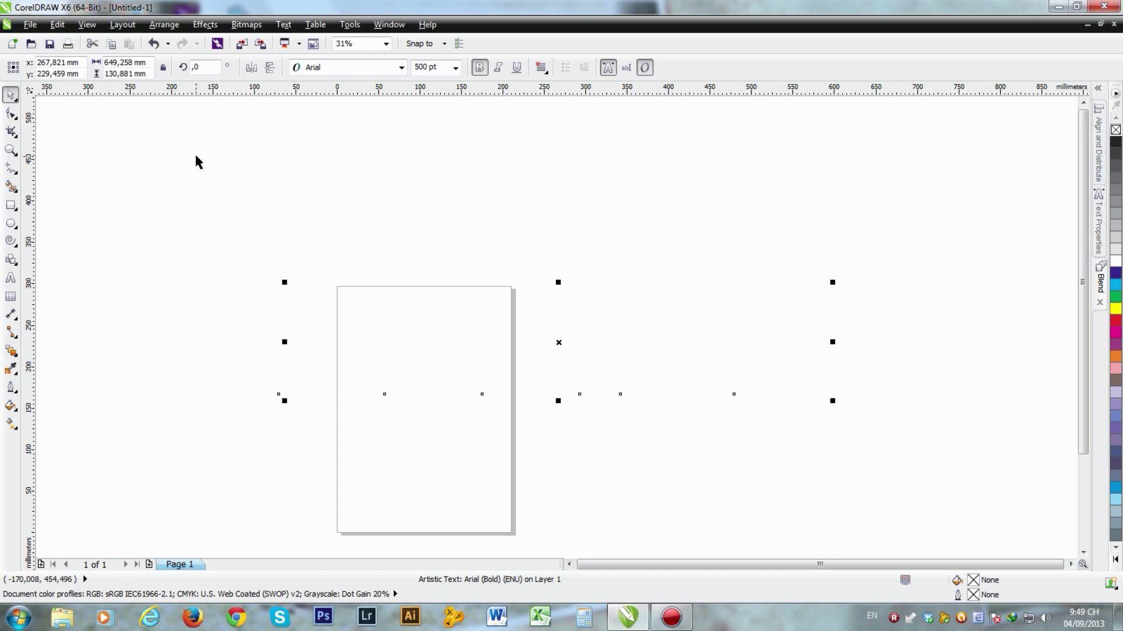
{"action": "key", "text": "F12"}
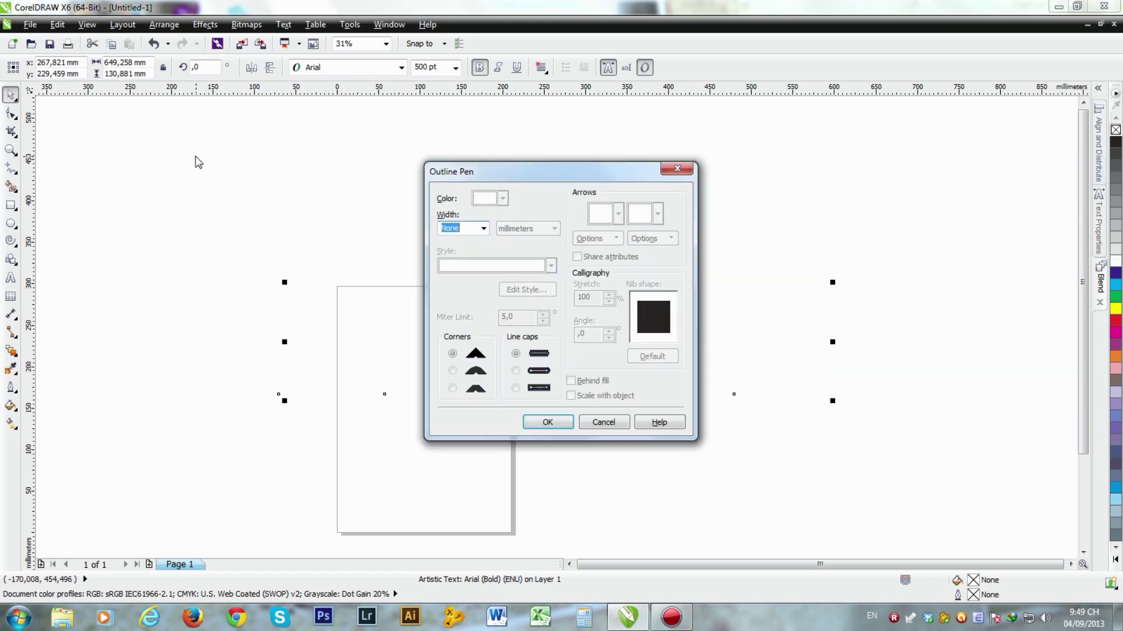
{"action": "left_click", "coordinate": [484, 228]}
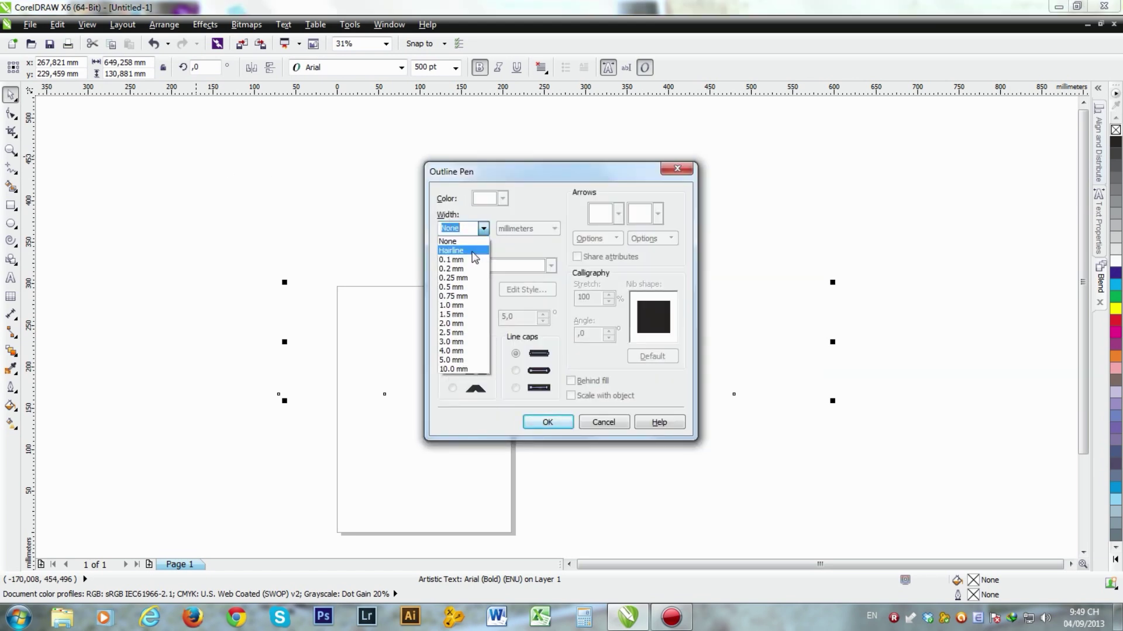
{"action": "left_click", "coordinate": [474, 252]}
{"action": "left_click", "coordinate": [547, 422]}
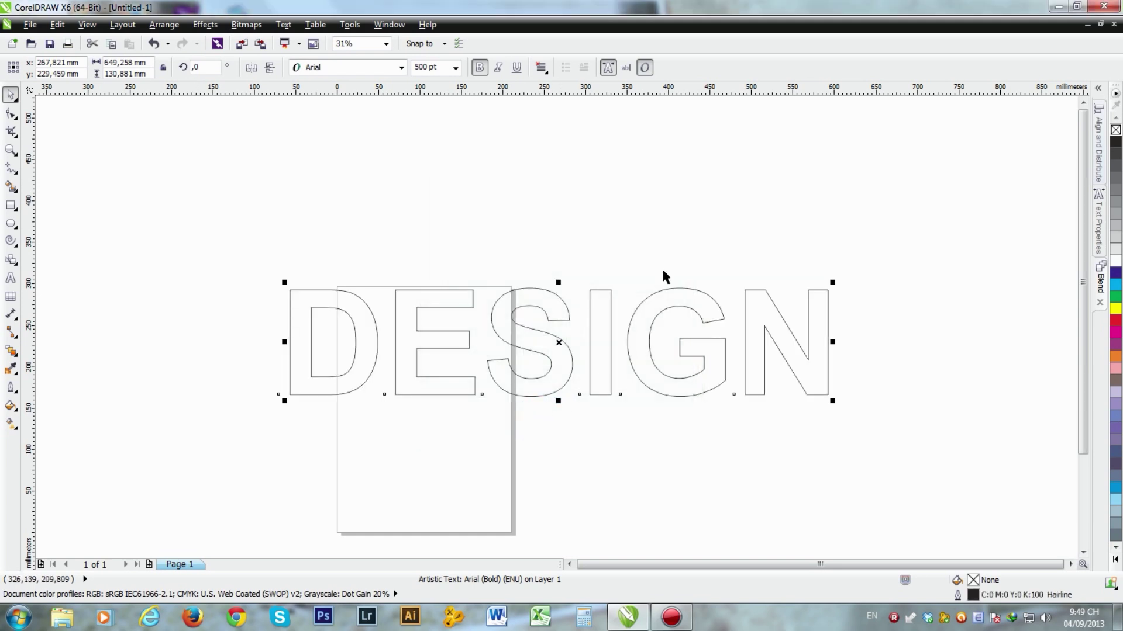
{"action": "left_click", "coordinate": [688, 209]}
Step: Draw an ellipse above the letter D and size it to 5 mm wide and 5 mm high
{"action": "scroll", "coordinate": [677, 218], "scroll_direction": "down", "scroll_amount": 1}
{"action": "scroll", "coordinate": [546, 295], "scroll_direction": "up", "scroll_amount": 2}
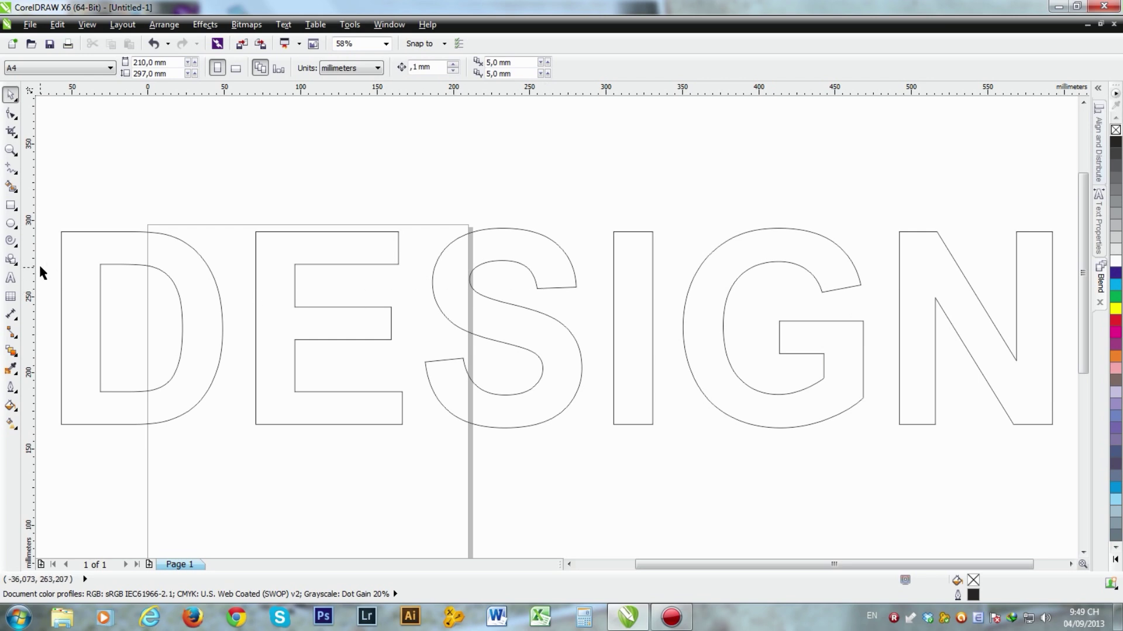
{"action": "left_click", "coordinate": [11, 223]}
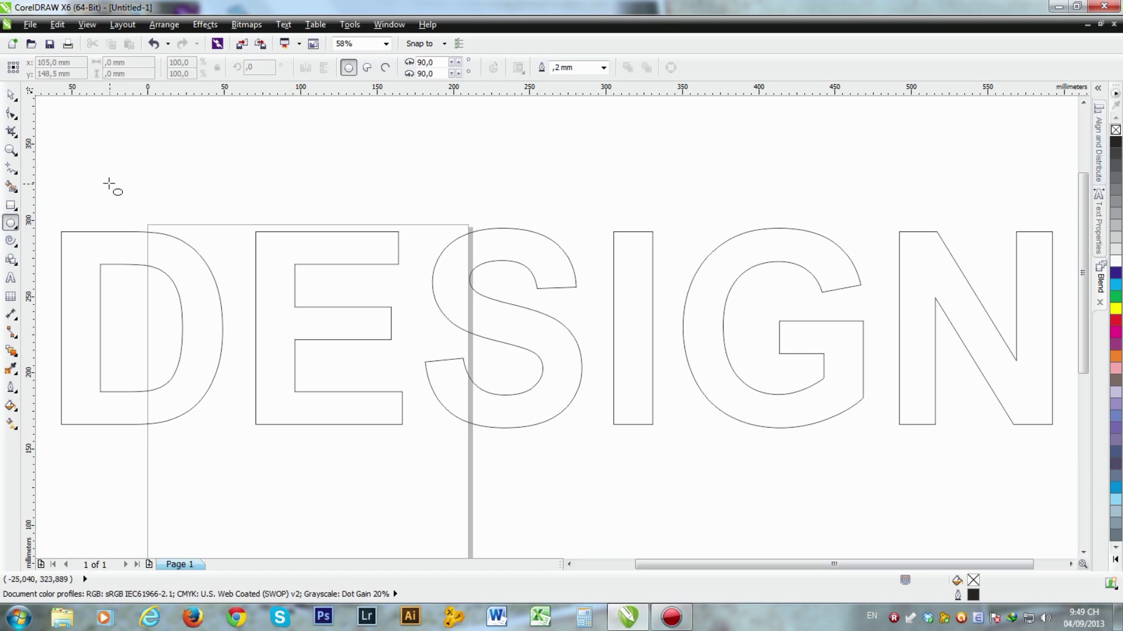
{"action": "left_click_drag", "start_coordinate": [117, 186], "coordinate": [142, 207]}
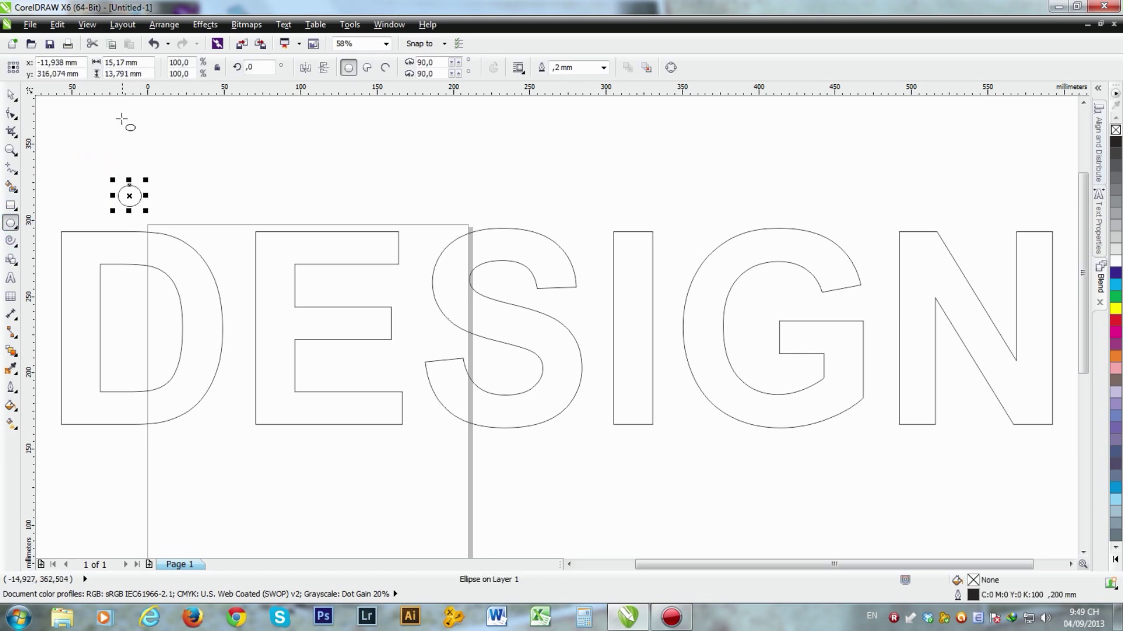
{"action": "double_click", "coordinate": [124, 63]}
{"action": "type", "text": "5"}
{"action": "key", "text": "Tab"}
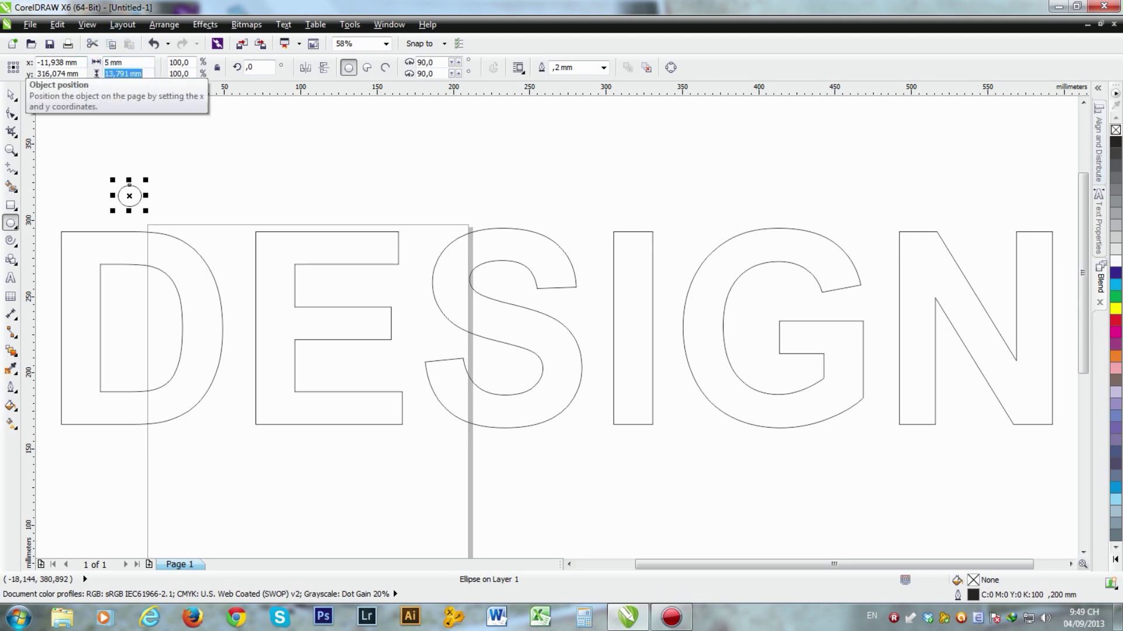
{"action": "type", "text": "5"}
{"action": "key", "text": "Return"}
Step: Color the small circle's fill and outline red (C:0 M:100 Y:100 K:0)
{"action": "left_click", "coordinate": [11, 94]}
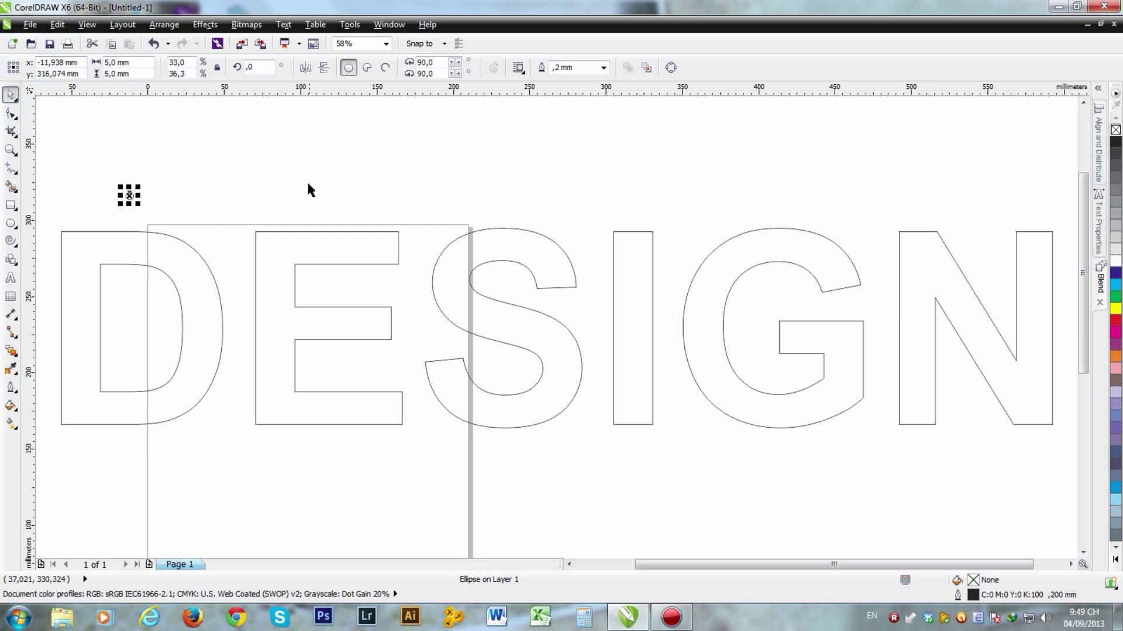
{"action": "left_click", "coordinate": [1115, 319]}
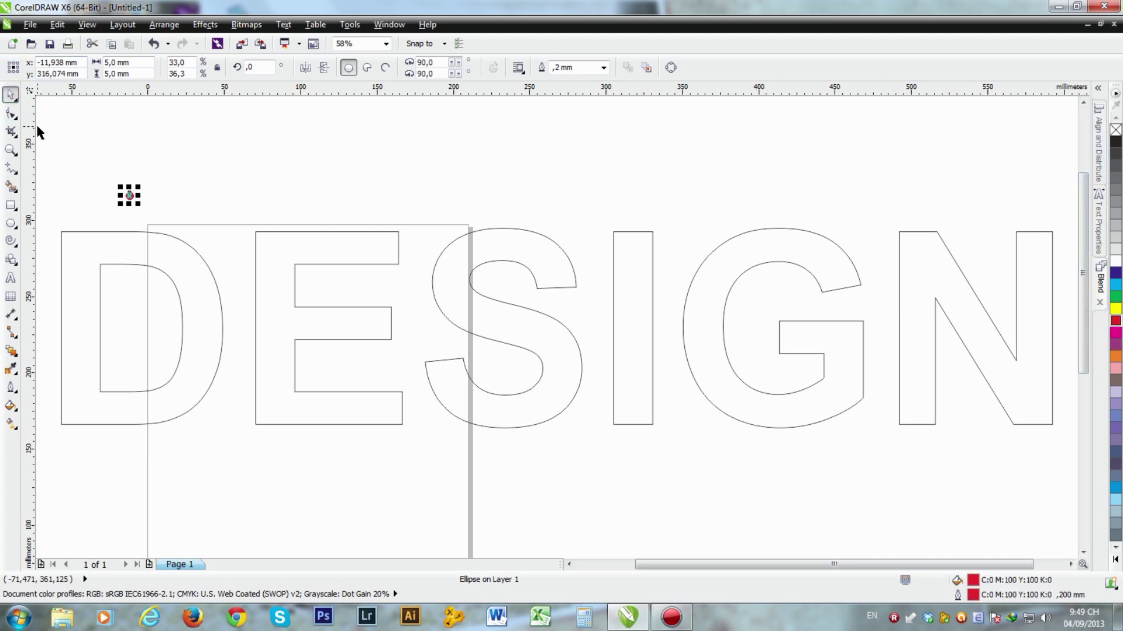
{"action": "left_click", "coordinate": [155, 139]}
Step: Move the red circle onto the D's left edge and place a copy of it higher on the same edge
{"action": "left_click_drag", "start_coordinate": [111, 175], "coordinate": [62, 368]}
{"action": "left_click_drag", "start_coordinate": [62, 368], "coordinate": [62, 368]}
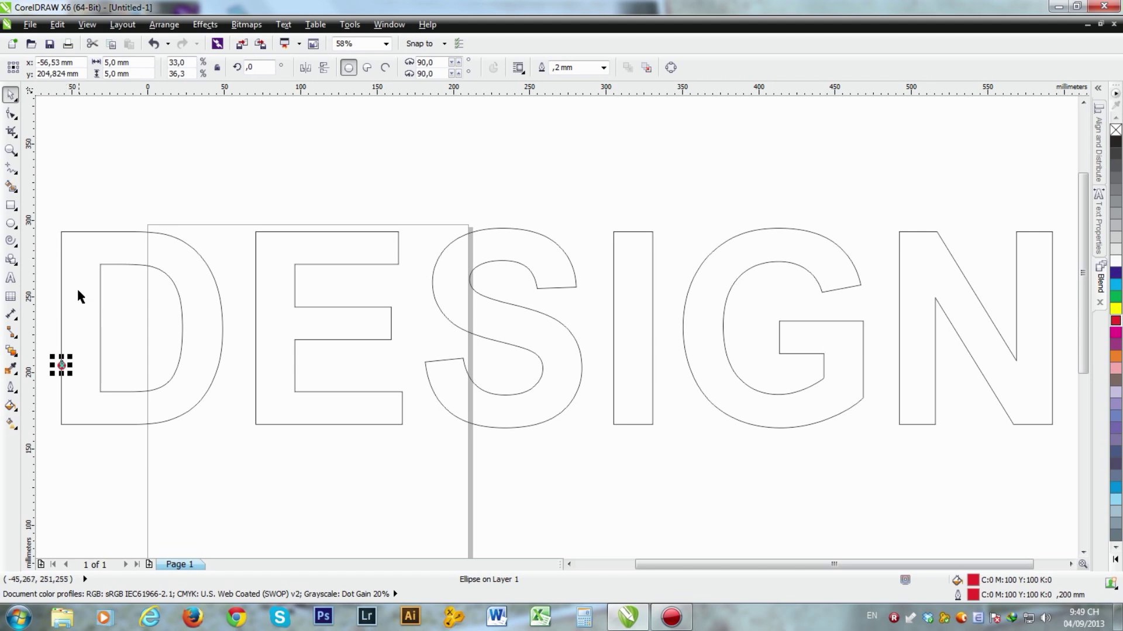
{"action": "mouse_move", "coordinate": [63, 358]}
{"action": "left_mouse_down"}
{"action": "mouse_move", "coordinate": [65, 318]}
{"action": "mouse_move", "coordinate": [72, 380]}
{"action": "mouse_move", "coordinate": [58, 357]}
{"action": "mouse_move", "coordinate": [62, 325]}
{"action": "left_mouse_up"}
{"action": "left_click", "coordinate": [55, 336]}
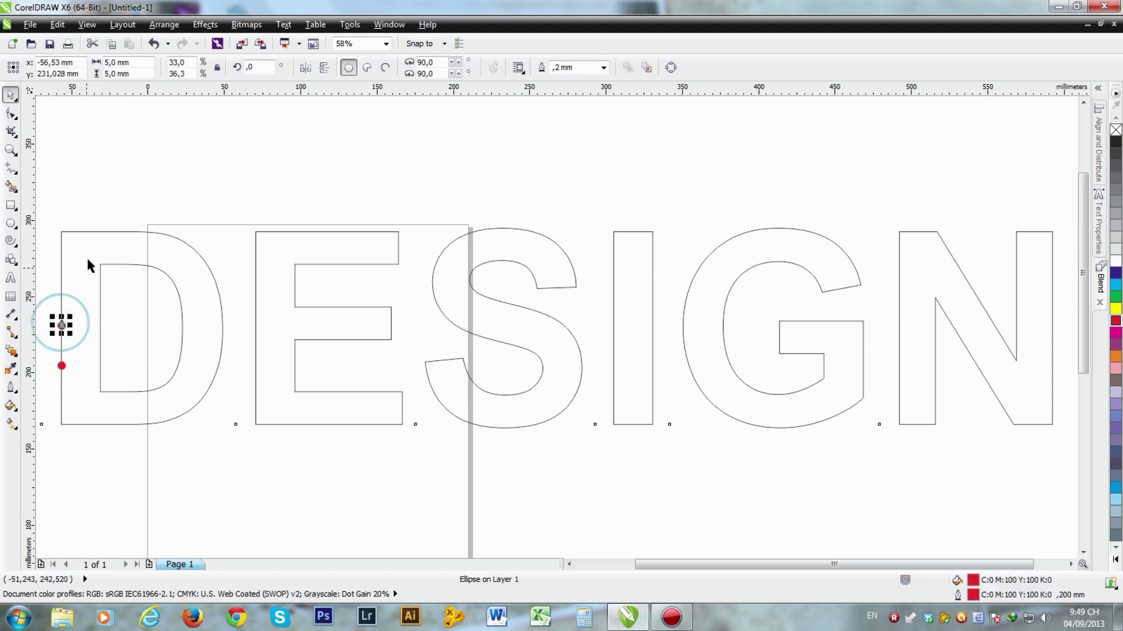
{"action": "left_click", "coordinate": [102, 188]}
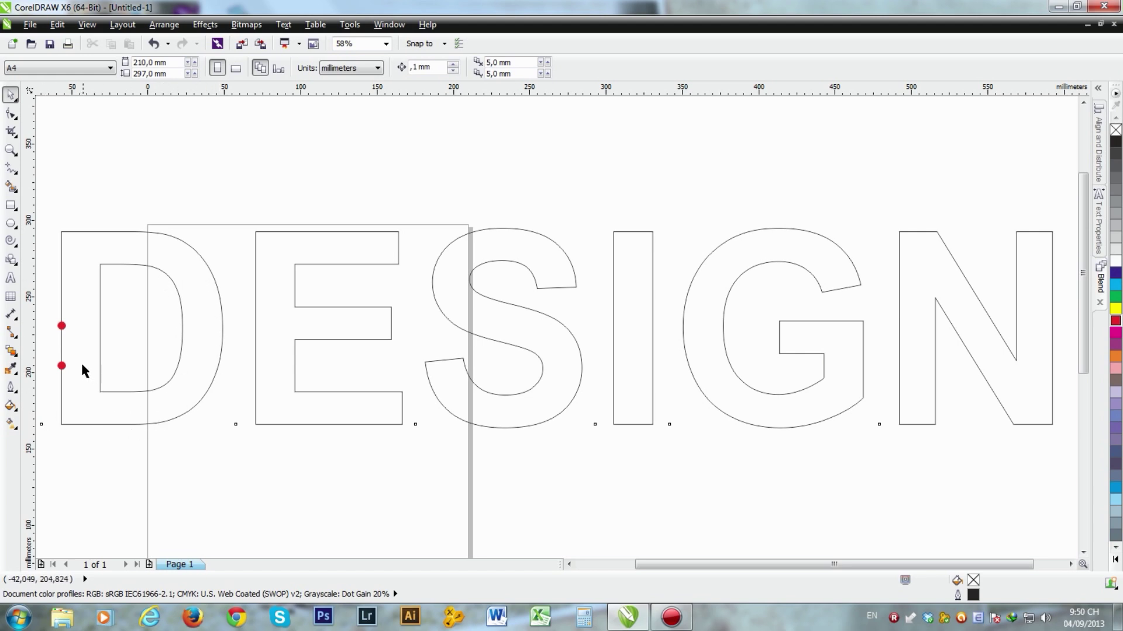
Step: Blend the two red circles on the D's left edge with 20 steps
{"action": "left_click_drag", "start_coordinate": [47, 301], "coordinate": [82, 379]}
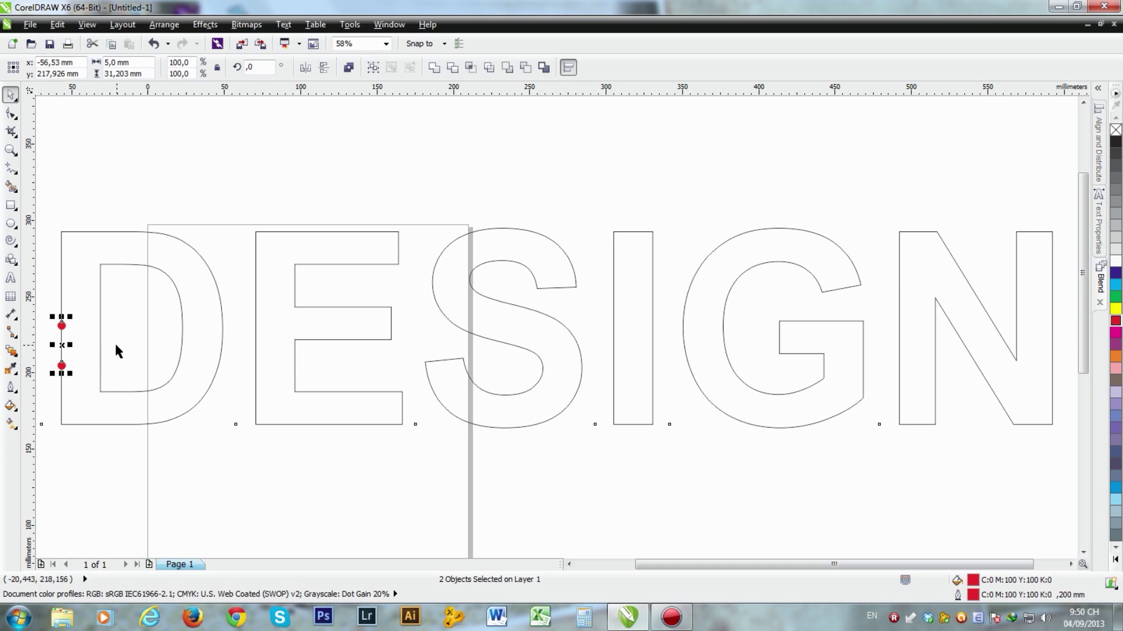
{"action": "left_click", "coordinate": [11, 352]}
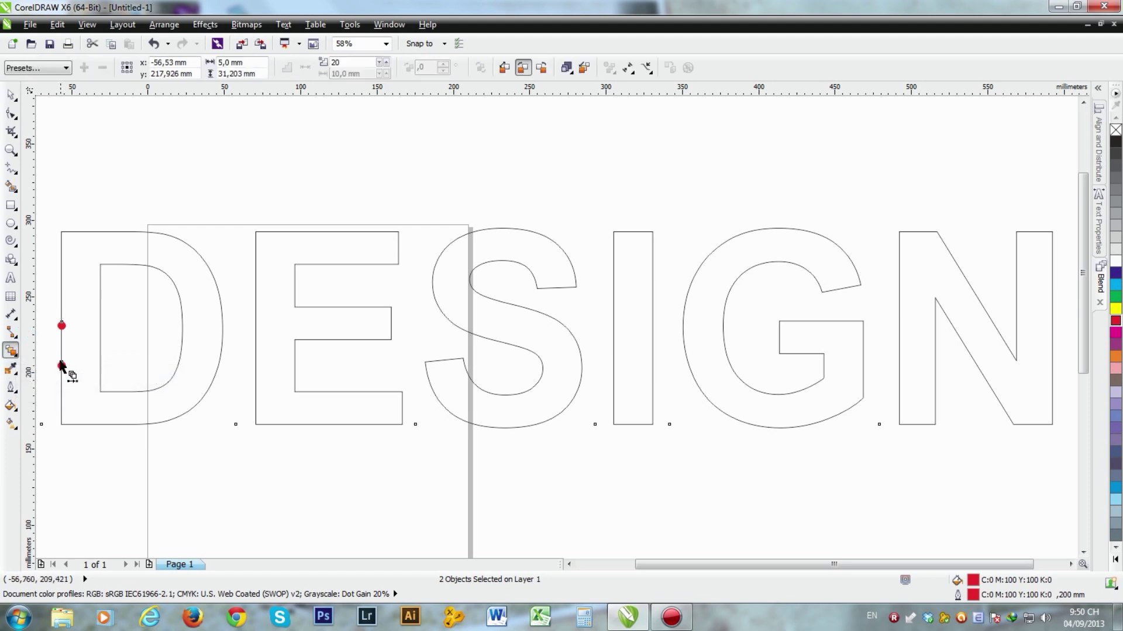
{"action": "left_click_drag", "start_coordinate": [62, 366], "coordinate": [62, 327]}
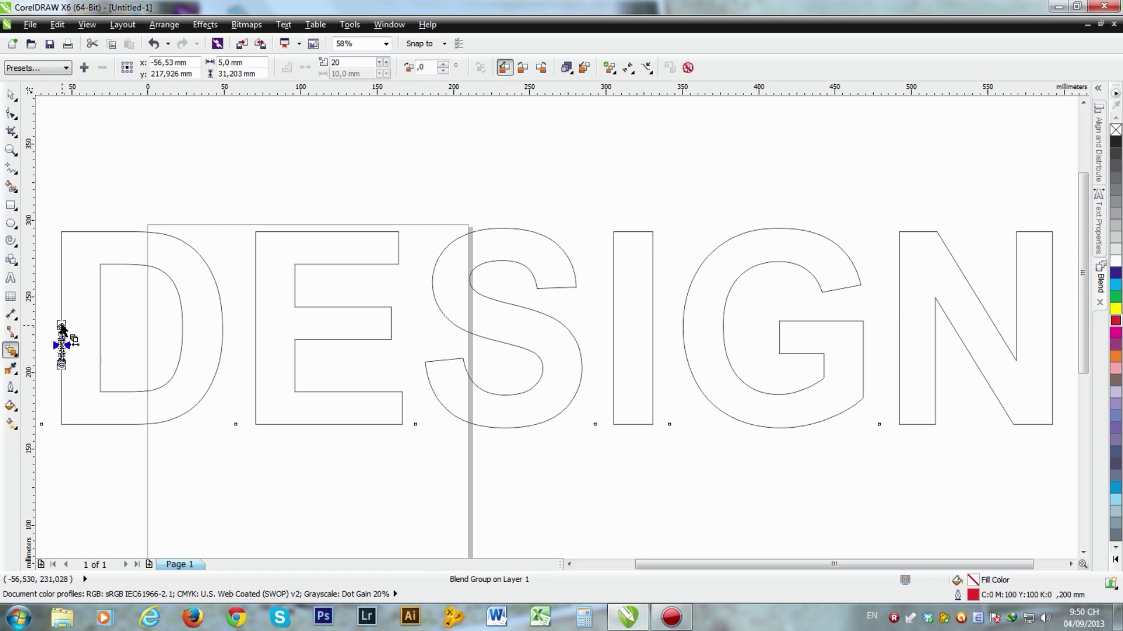
Step: Examine the blended circles on the D's left edge up close and in relation to the whole word
{"action": "scroll", "coordinate": [55, 345], "scroll_direction": "up", "scroll_amount": 8}
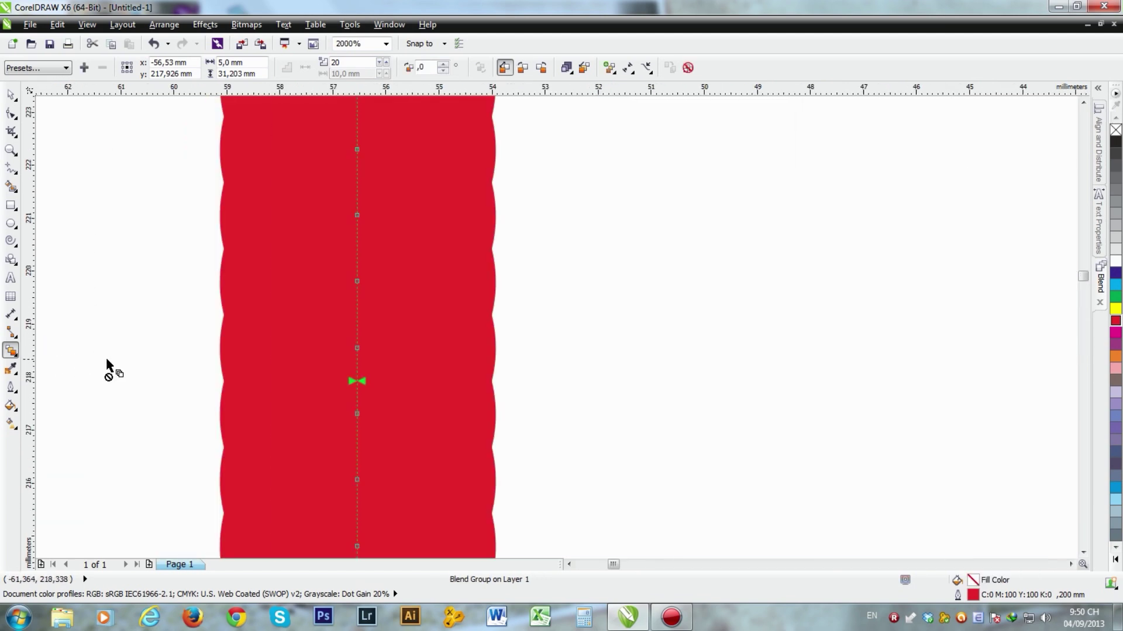
{"action": "scroll", "coordinate": [124, 352], "scroll_direction": "down", "scroll_amount": 3}
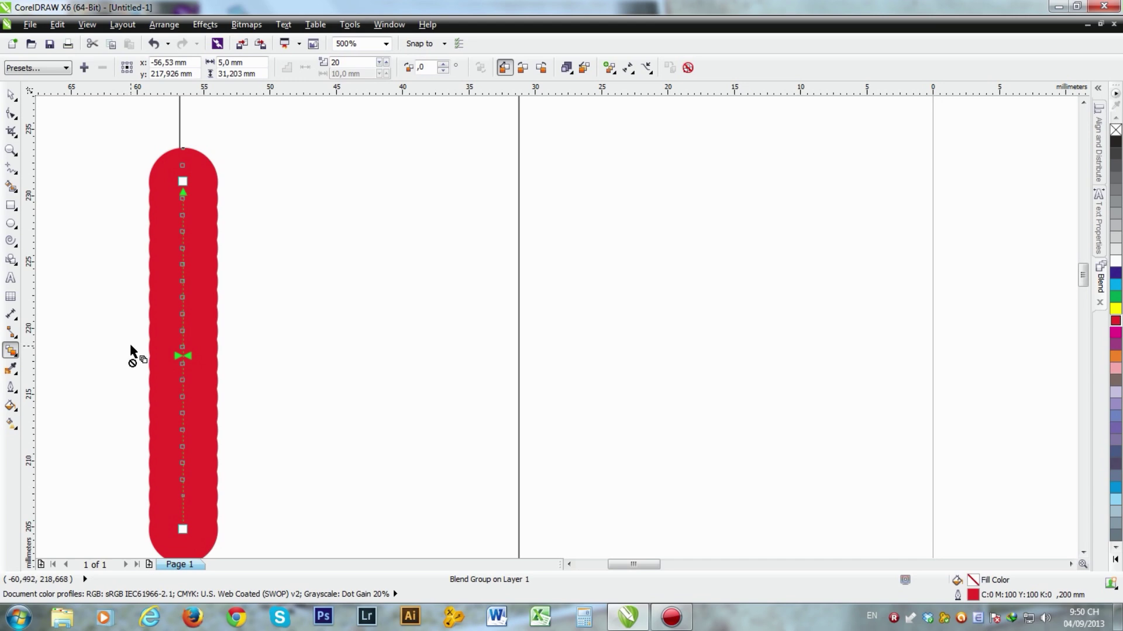
{"action": "scroll", "coordinate": [131, 350], "scroll_direction": "down", "scroll_amount": 2}
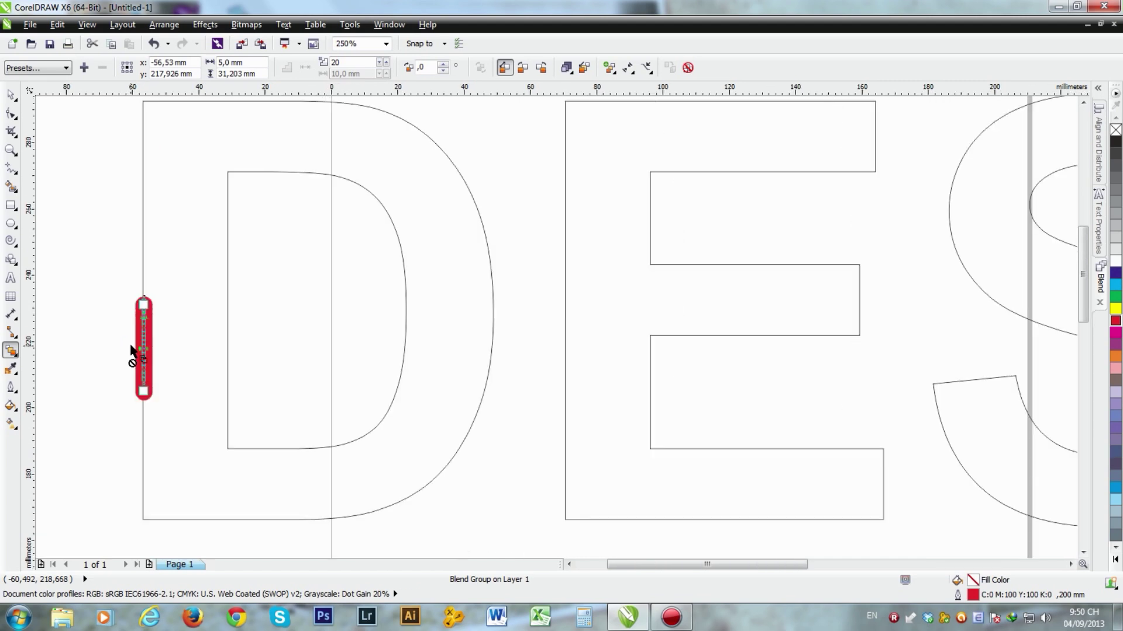
{"action": "scroll", "coordinate": [139, 351], "scroll_direction": "down", "scroll_amount": 1}
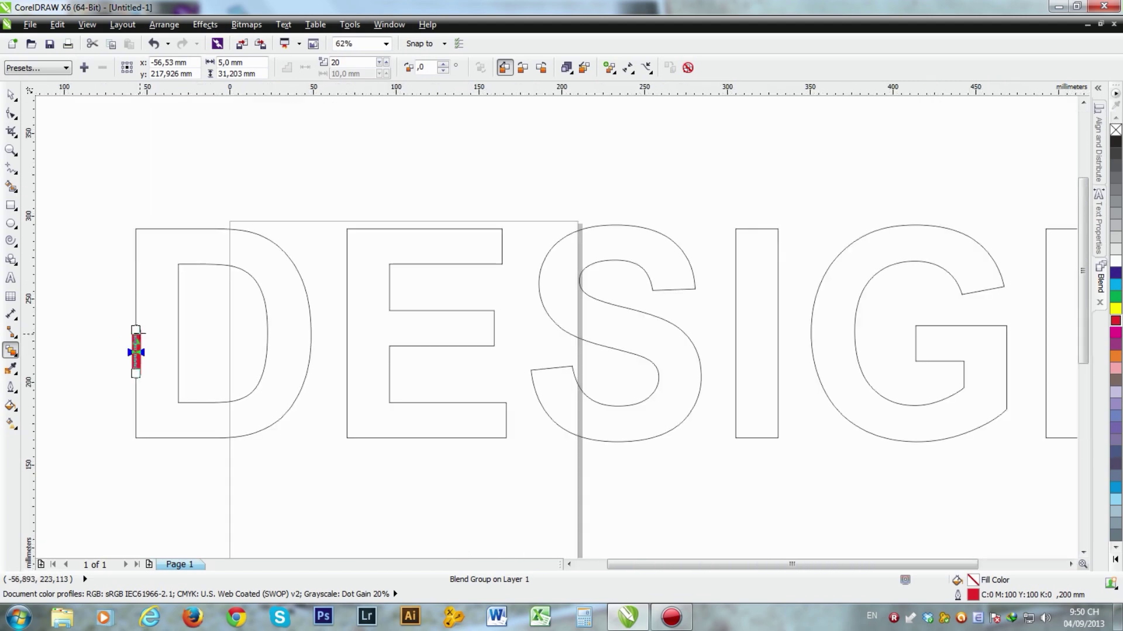
{"action": "scroll", "coordinate": [143, 350], "scroll_direction": "up", "scroll_amount": 1}
{"action": "scroll", "coordinate": [172, 179], "scroll_direction": "down", "scroll_amount": 1}
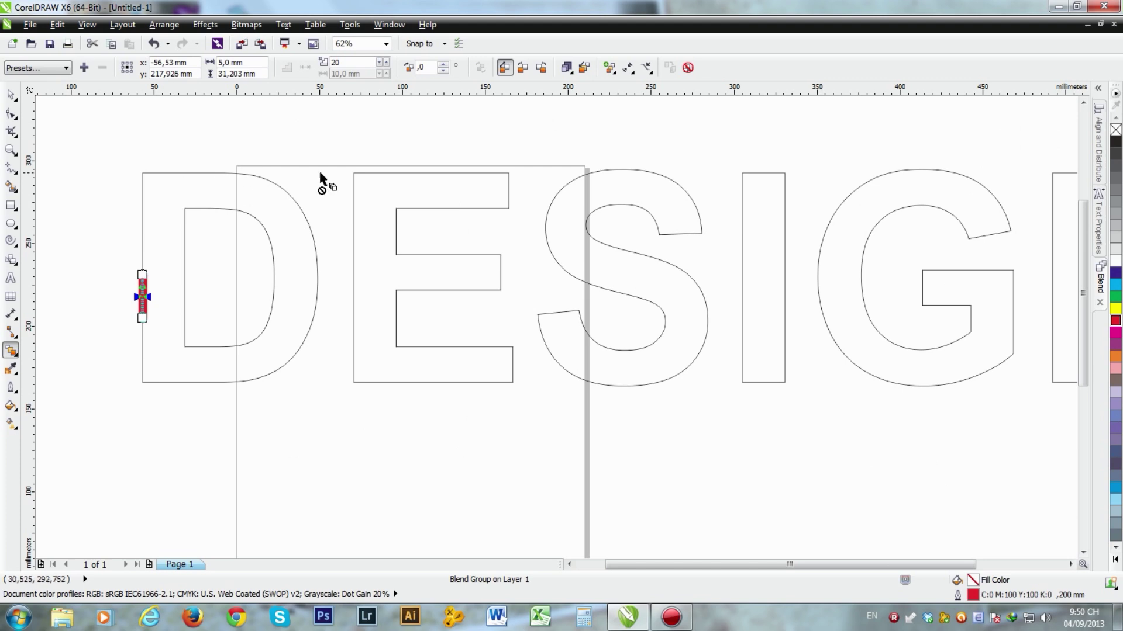
{"action": "scroll", "coordinate": [259, 321], "scroll_direction": "down", "scroll_amount": 1}
{"action": "scroll", "coordinate": [659, 316], "scroll_direction": "up", "scroll_amount": 1}
{"action": "scroll", "coordinate": [892, 301], "scroll_direction": "down", "scroll_amount": 1}
{"action": "scroll", "coordinate": [578, 305], "scroll_direction": "up", "scroll_amount": 1}
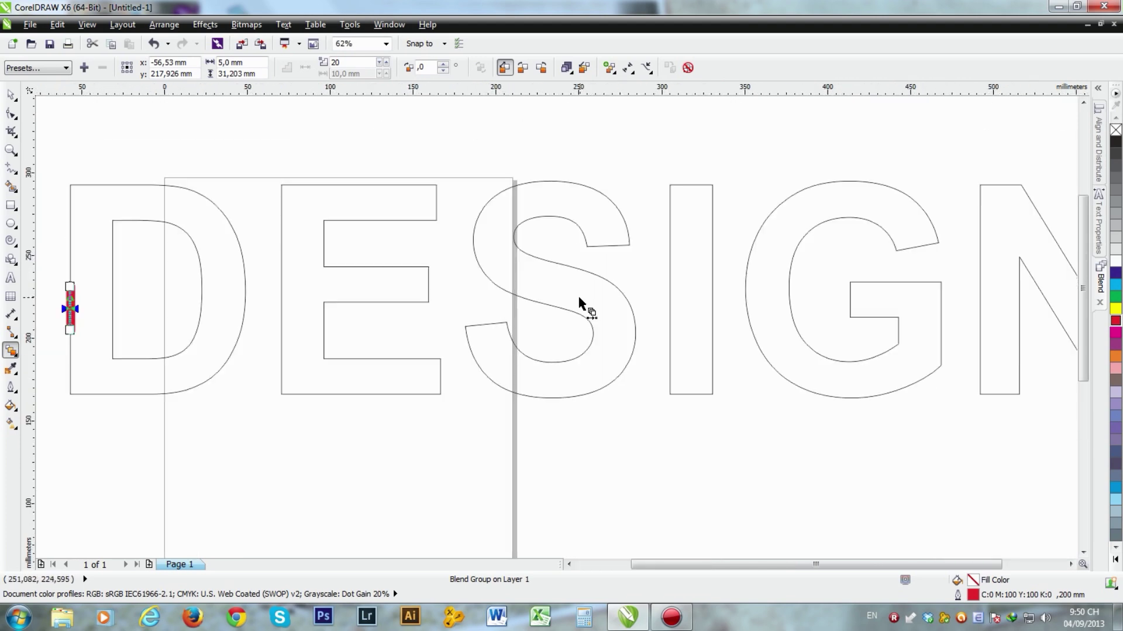
Step: Assign the DESIGN text outline as the new path for the circle blend
{"action": "left_click", "coordinate": [648, 69]}
{"action": "left_click", "coordinate": [648, 82]}
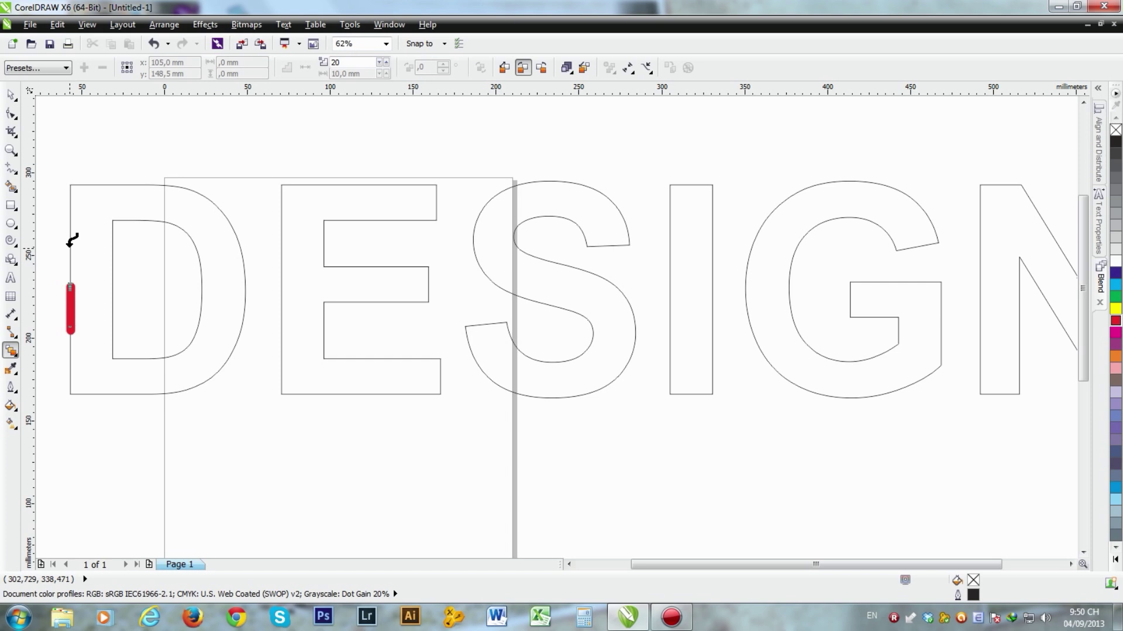
{"action": "left_click", "coordinate": [70, 243]}
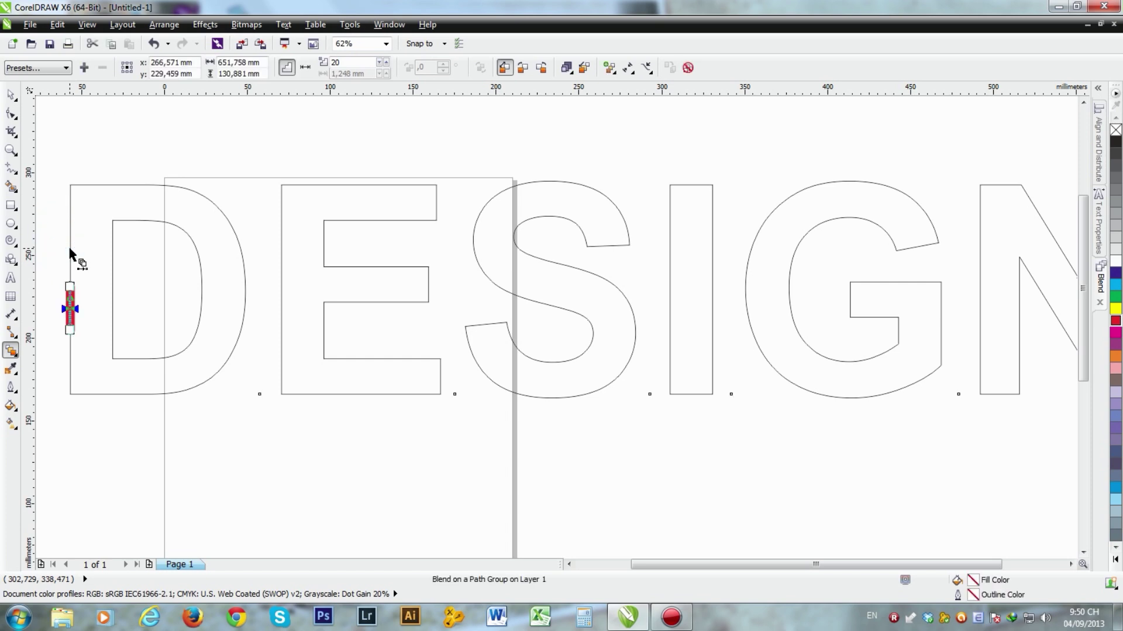
Step: Spread the circle blend along the full DESIGN text path and deselect it
{"action": "left_click", "coordinate": [609, 69]}
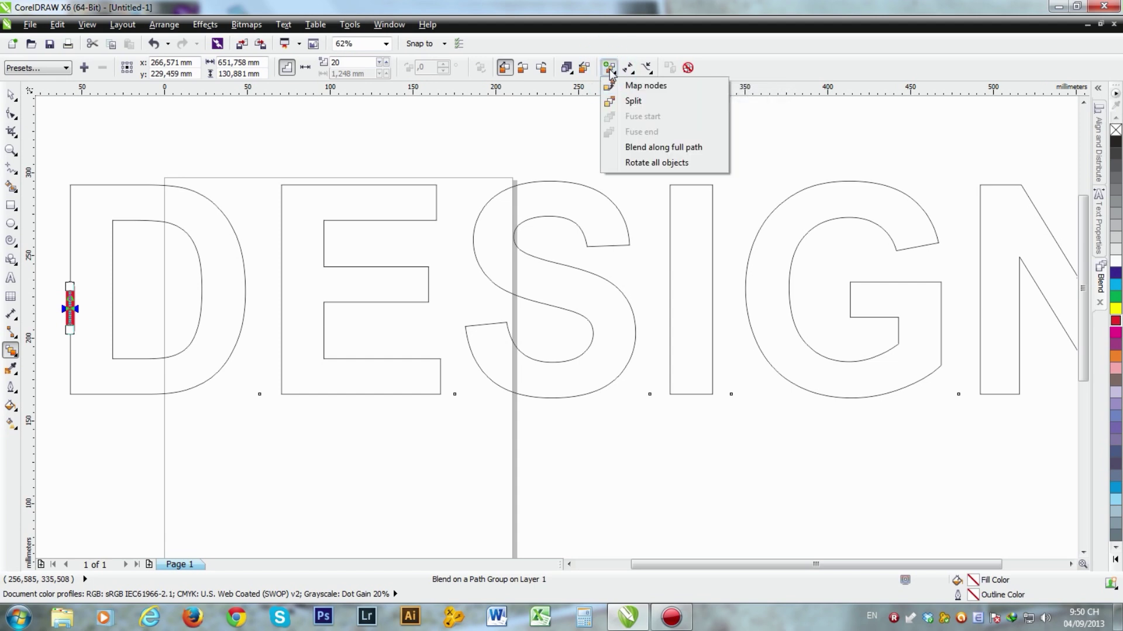
{"action": "left_click", "coordinate": [634, 150]}
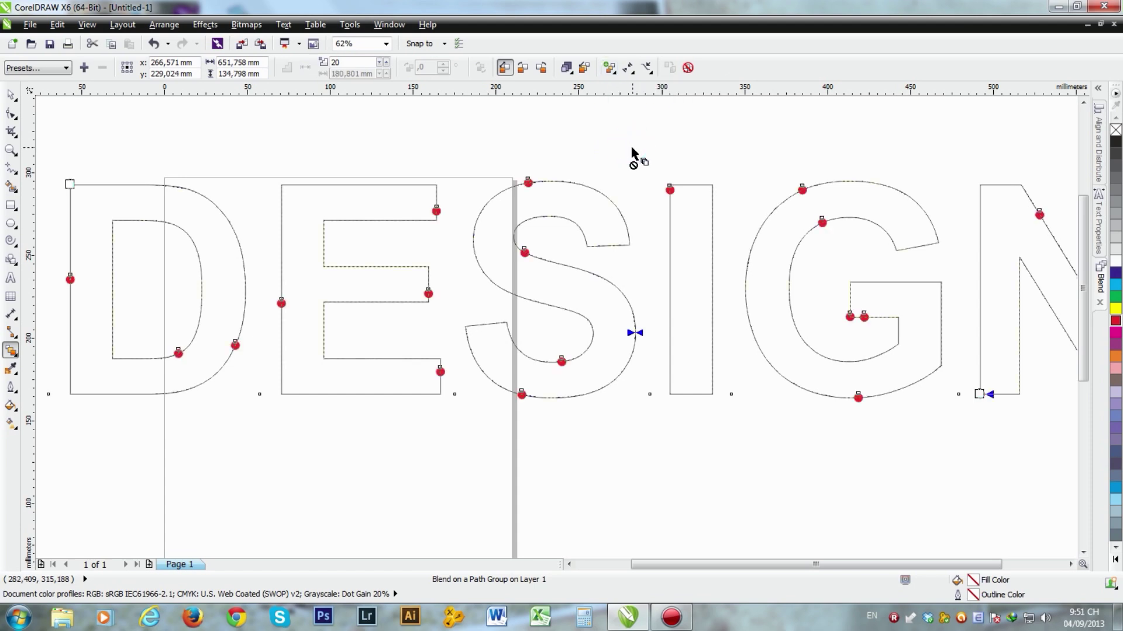
{"action": "scroll", "coordinate": [532, 243], "scroll_direction": "down", "scroll_amount": 2}
{"action": "scroll", "coordinate": [532, 245], "scroll_direction": "up", "scroll_amount": 1}
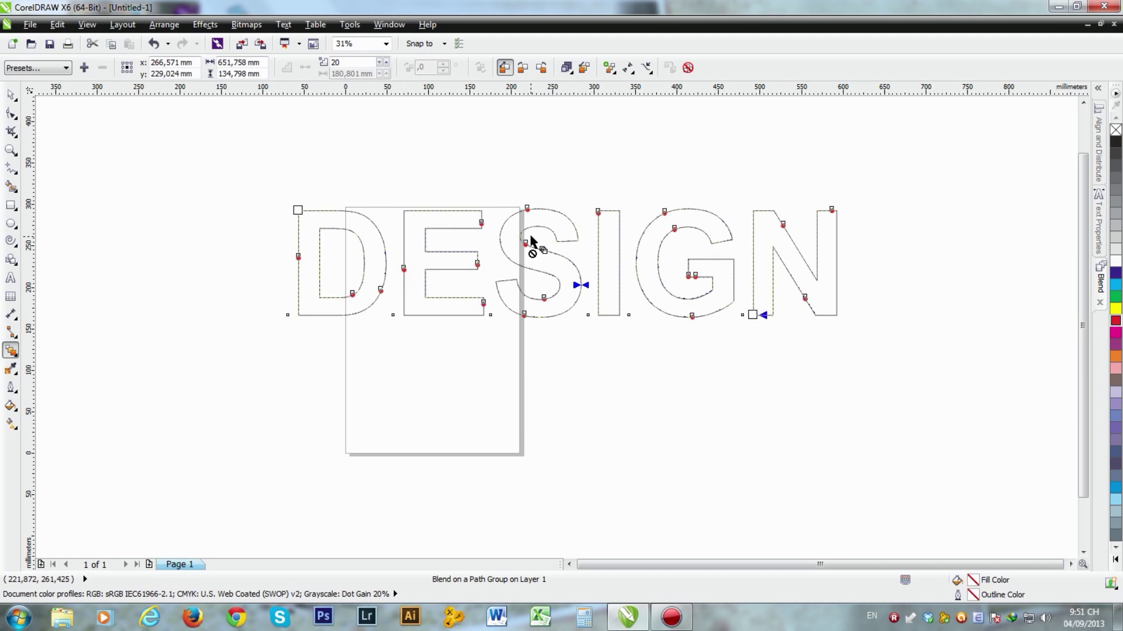
{"action": "left_click", "coordinate": [11, 95]}
{"action": "left_click", "coordinate": [135, 111]}
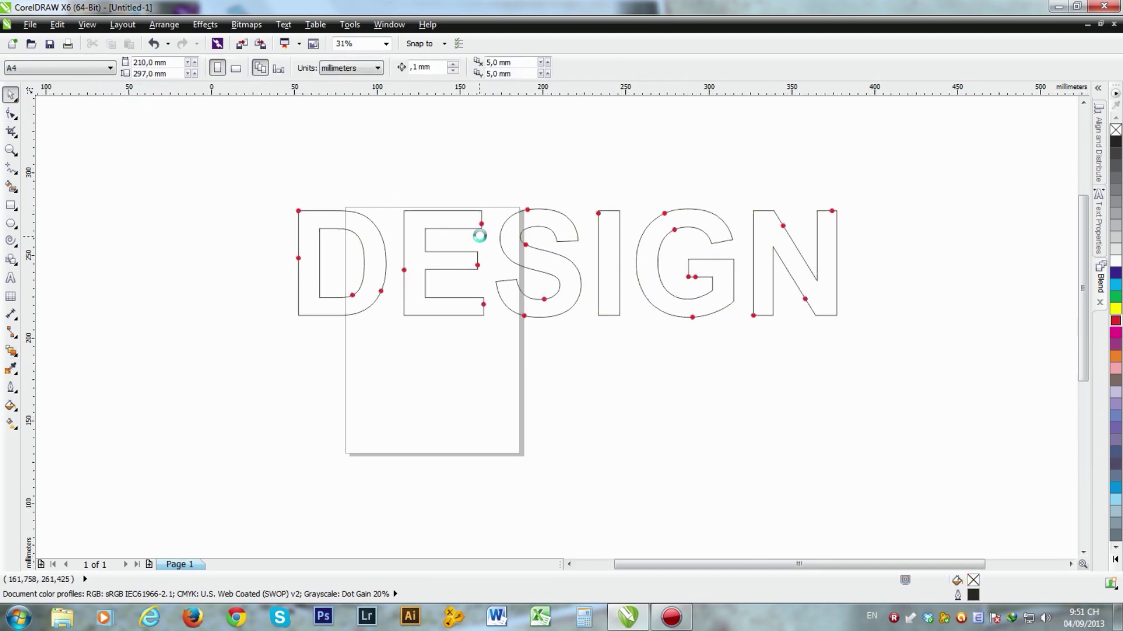
Step: Examine how the red dots are distributed along the letter outlines, up close and across the whole word
{"action": "scroll", "coordinate": [478, 233], "scroll_direction": "up", "scroll_amount": 1}
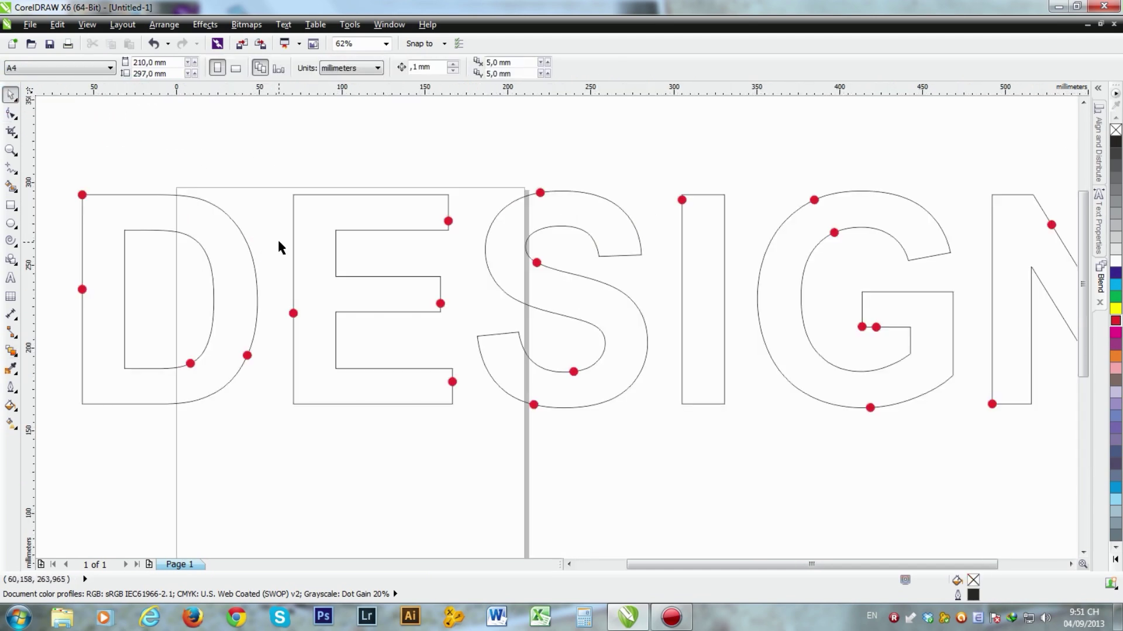
{"action": "scroll", "coordinate": [279, 242], "scroll_direction": "down", "scroll_amount": 1}
{"action": "scroll", "coordinate": [278, 242], "scroll_direction": "up", "scroll_amount": 1}
{"action": "scroll", "coordinate": [278, 242], "scroll_direction": "down", "scroll_amount": 1}
{"action": "scroll", "coordinate": [278, 242], "scroll_direction": "up", "scroll_amount": 1}
{"action": "scroll", "coordinate": [278, 242], "scroll_direction": "down", "scroll_amount": 1}
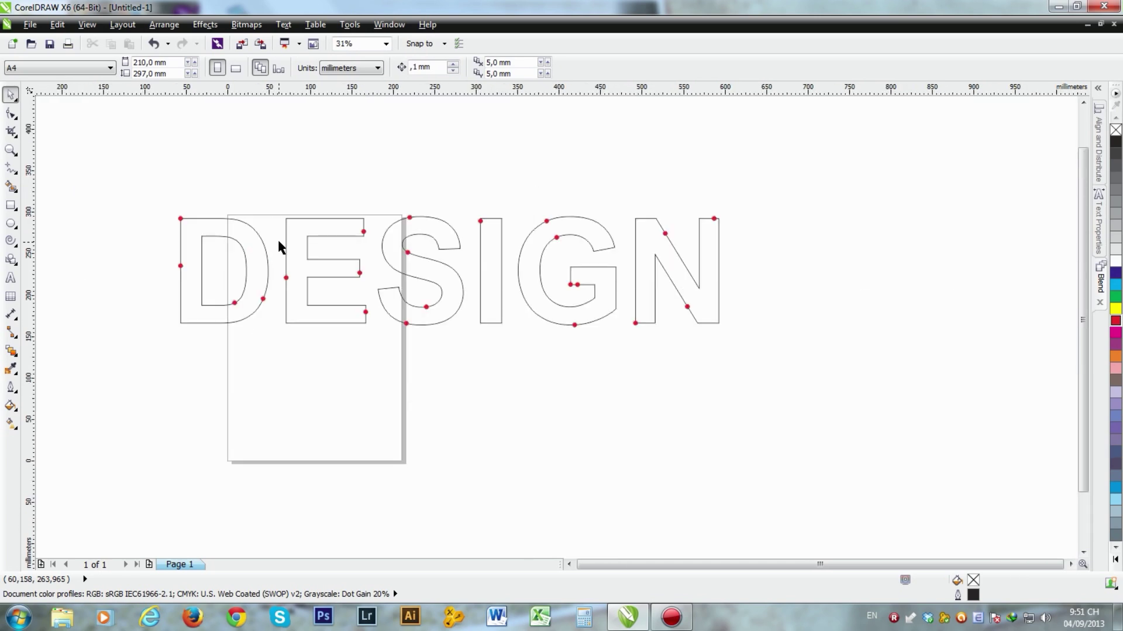
{"action": "scroll", "coordinate": [278, 242], "scroll_direction": "up", "scroll_amount": 1}
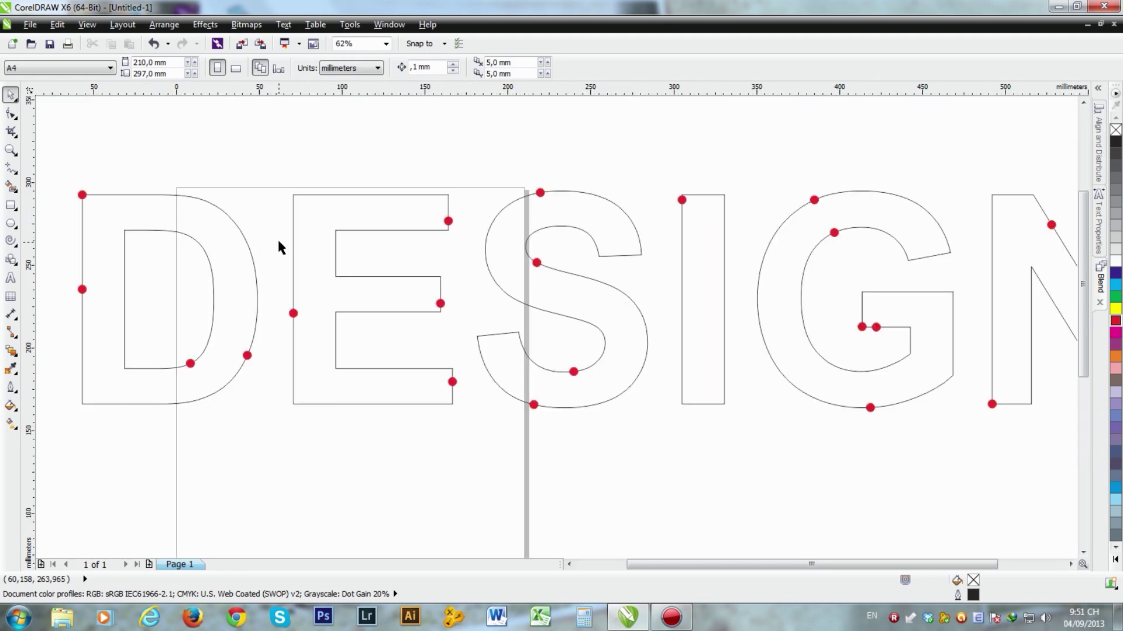
{"action": "scroll", "coordinate": [279, 242], "scroll_direction": "down", "scroll_amount": 1}
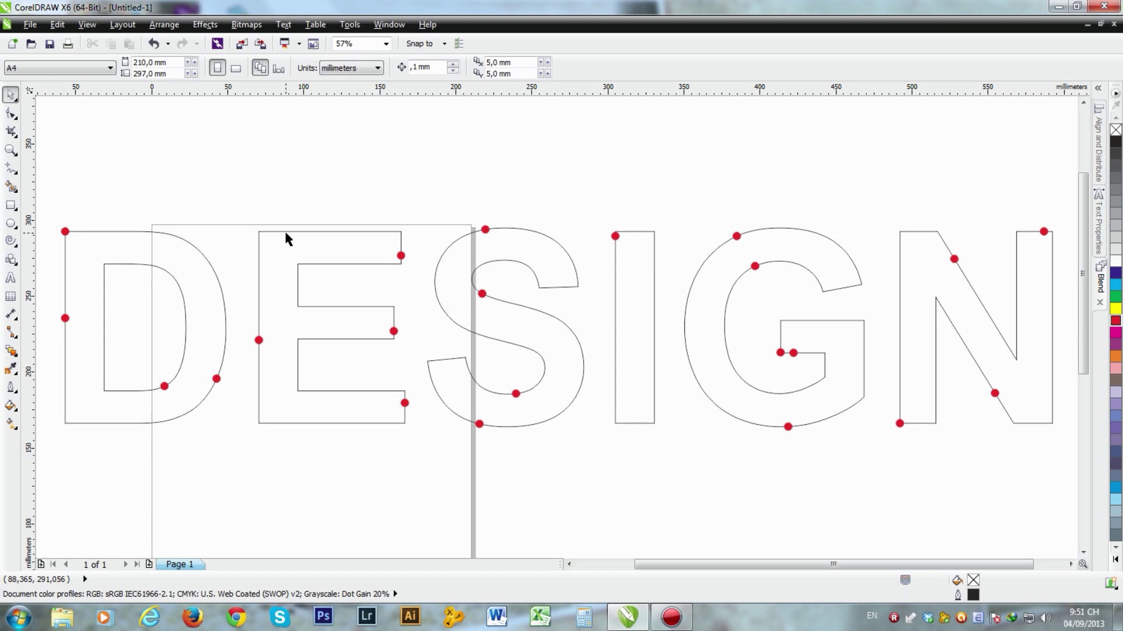
Step: Open the Blend settings and set the circle blend on the DESIGN outline to 300 steps
{"action": "left_click", "coordinate": [65, 232]}
{"action": "left_click", "coordinate": [105, 193]}
{"action": "left_click", "coordinate": [1102, 285]}
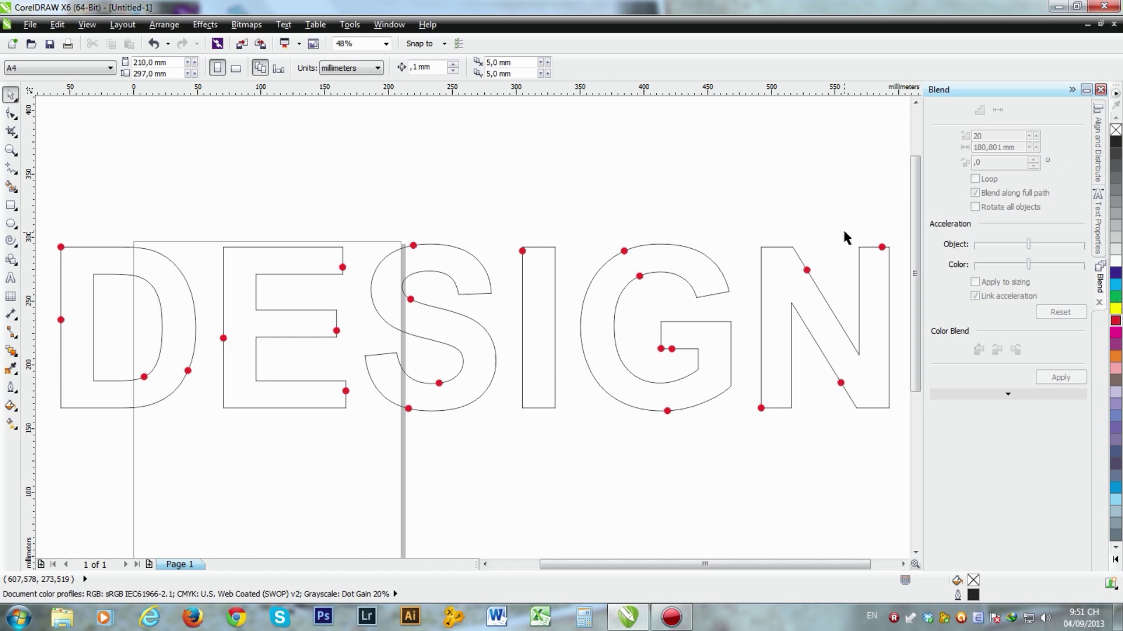
{"action": "left_click", "coordinate": [521, 252]}
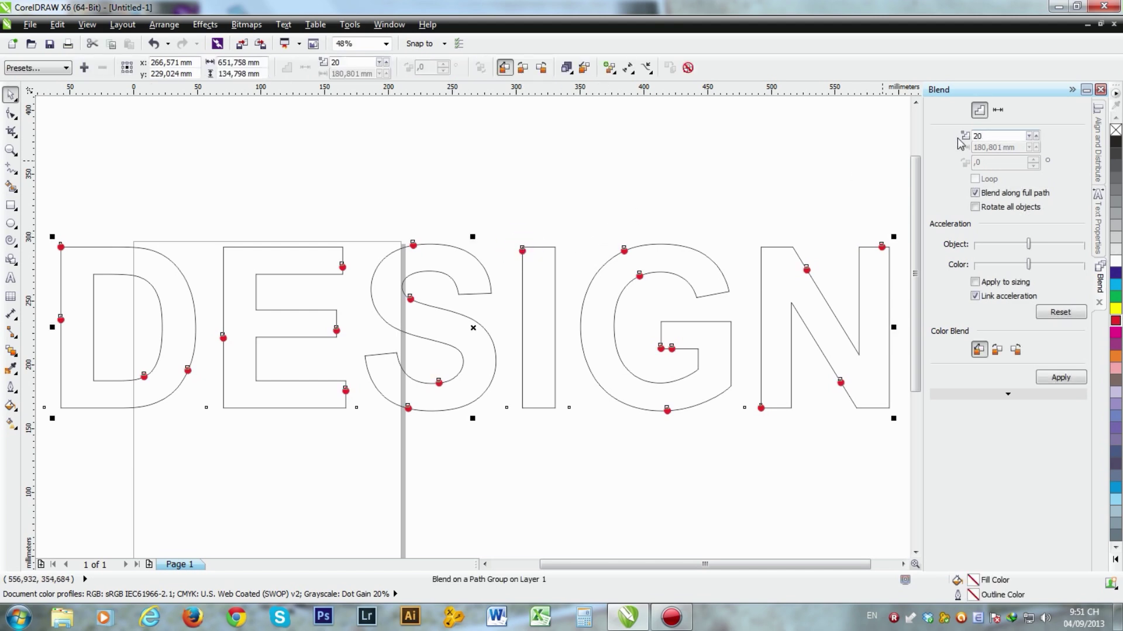
{"action": "left_click", "coordinate": [1004, 135]}
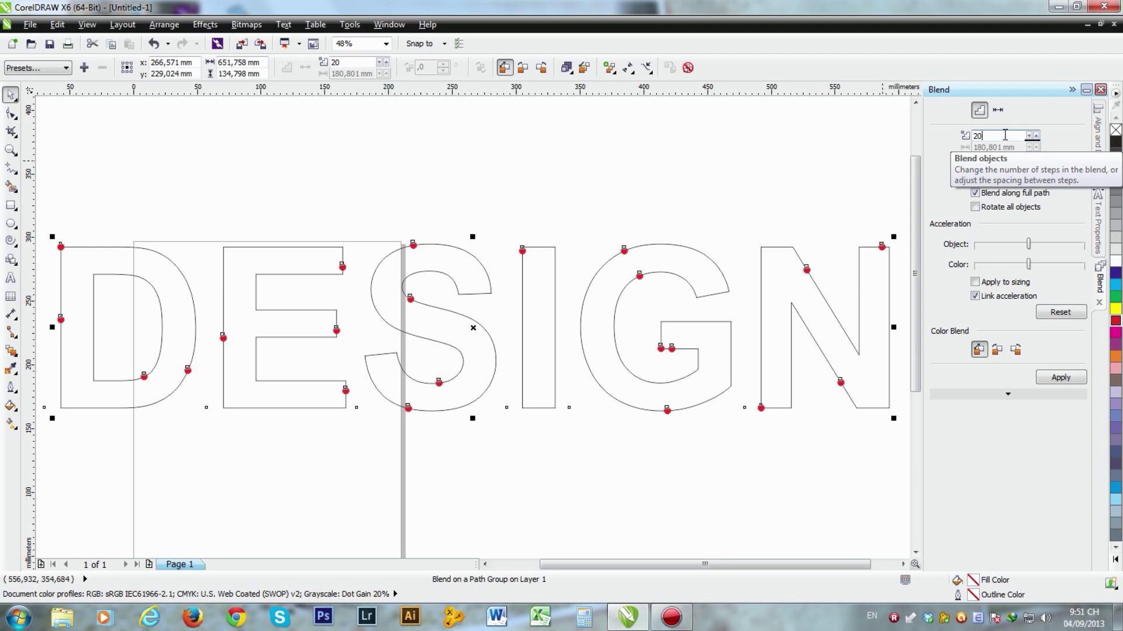
{"action": "double_click", "coordinate": [998, 132]}
{"action": "type", "text": "300"}
{"action": "key", "text": "Return"}
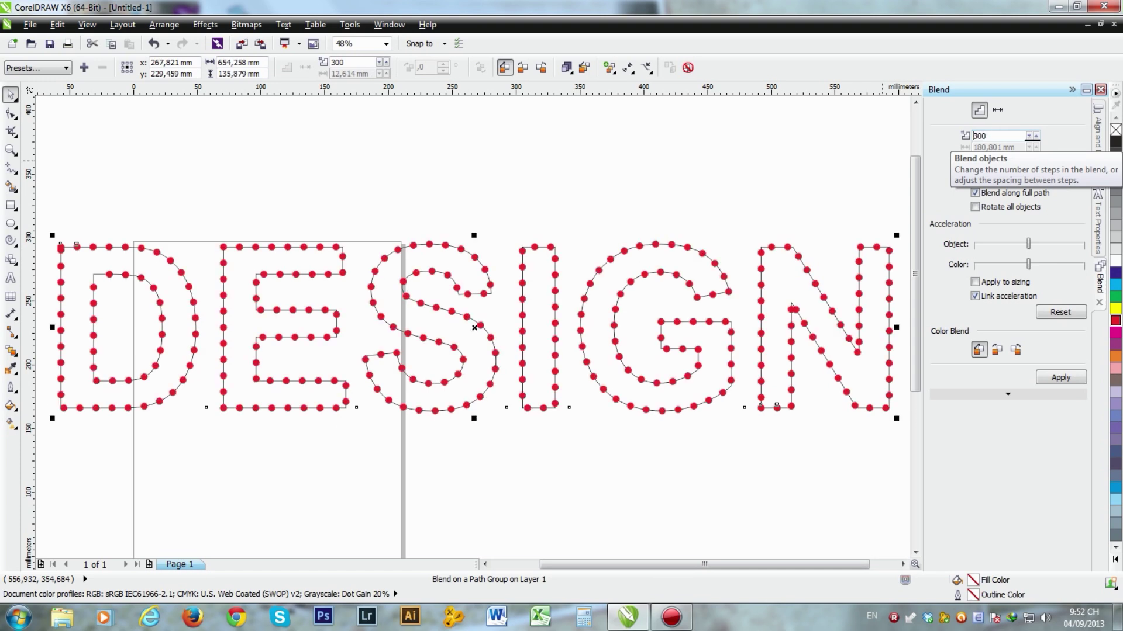
{"action": "left_click", "coordinate": [181, 117]}
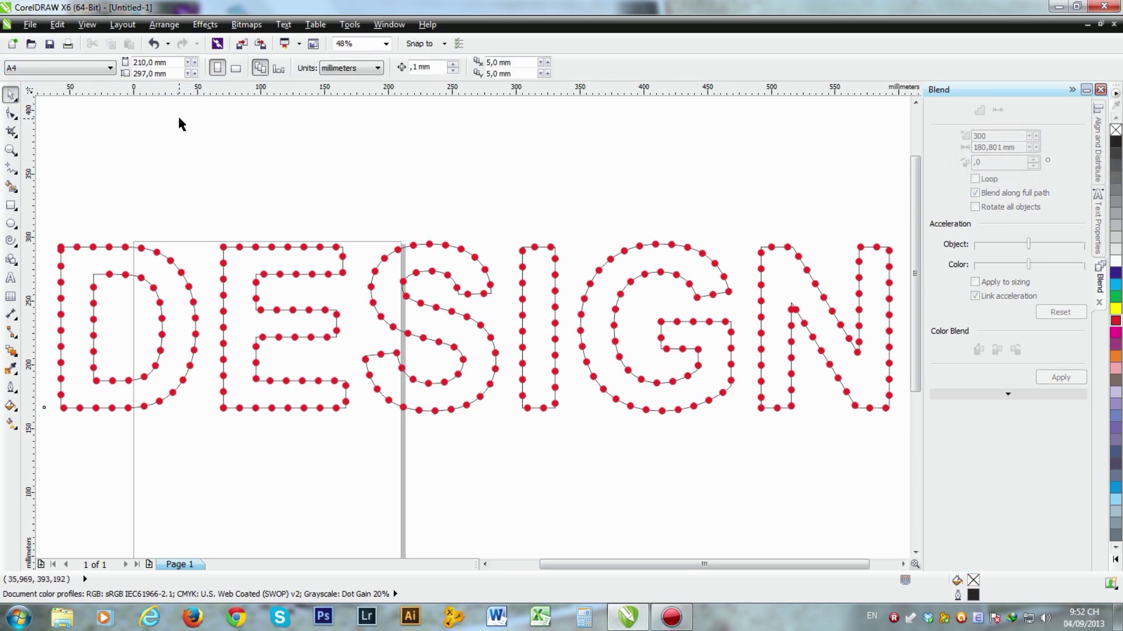
Step: Try 200 steps for the blend on the DESIGN outline and set the number of steps back to 300
{"action": "left_click", "coordinate": [157, 251]}
{"action": "double_click", "coordinate": [982, 136]}
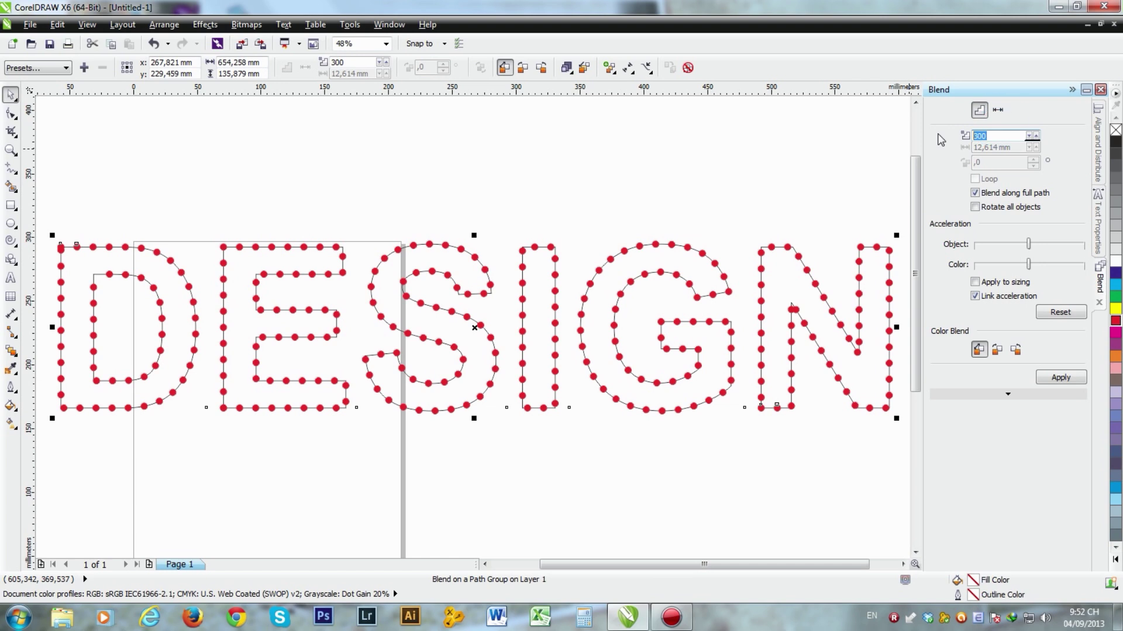
{"action": "type", "text": "200"}
{"action": "key", "text": "Return"}
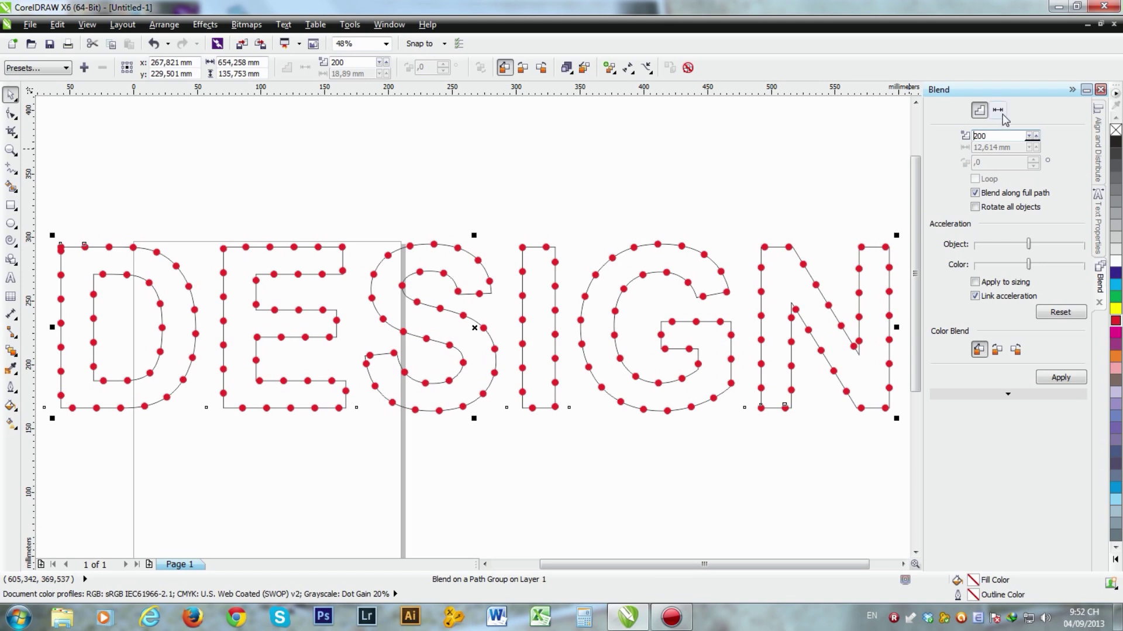
{"action": "double_click", "coordinate": [1002, 135]}
{"action": "type", "text": "300"}
{"action": "key", "text": "Return"}
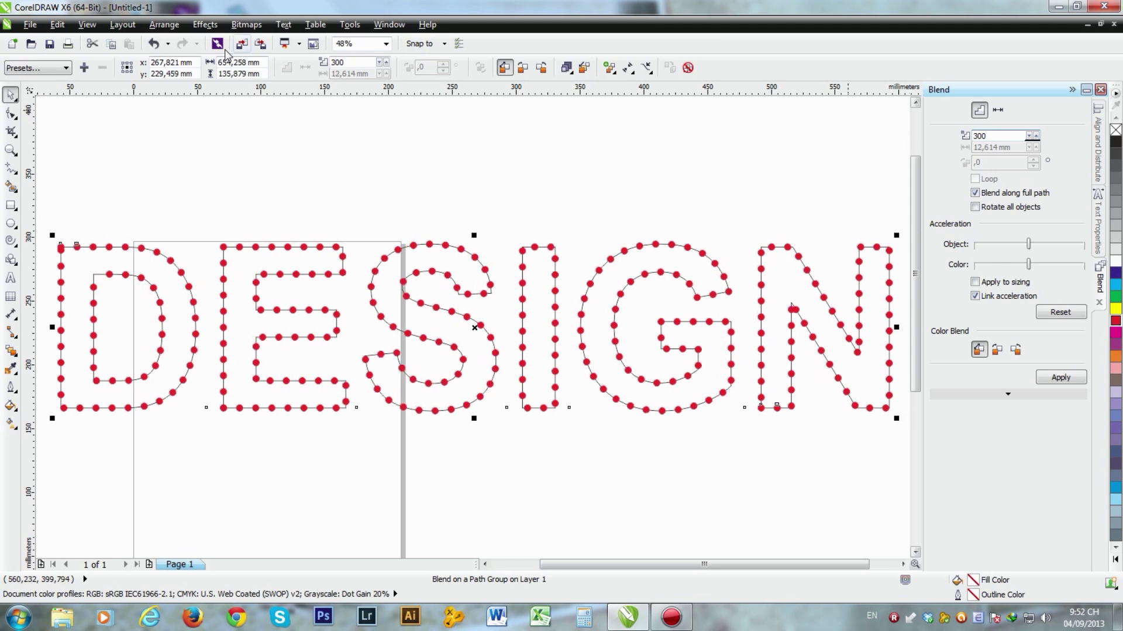
{"action": "left_click", "coordinate": [108, 139]}
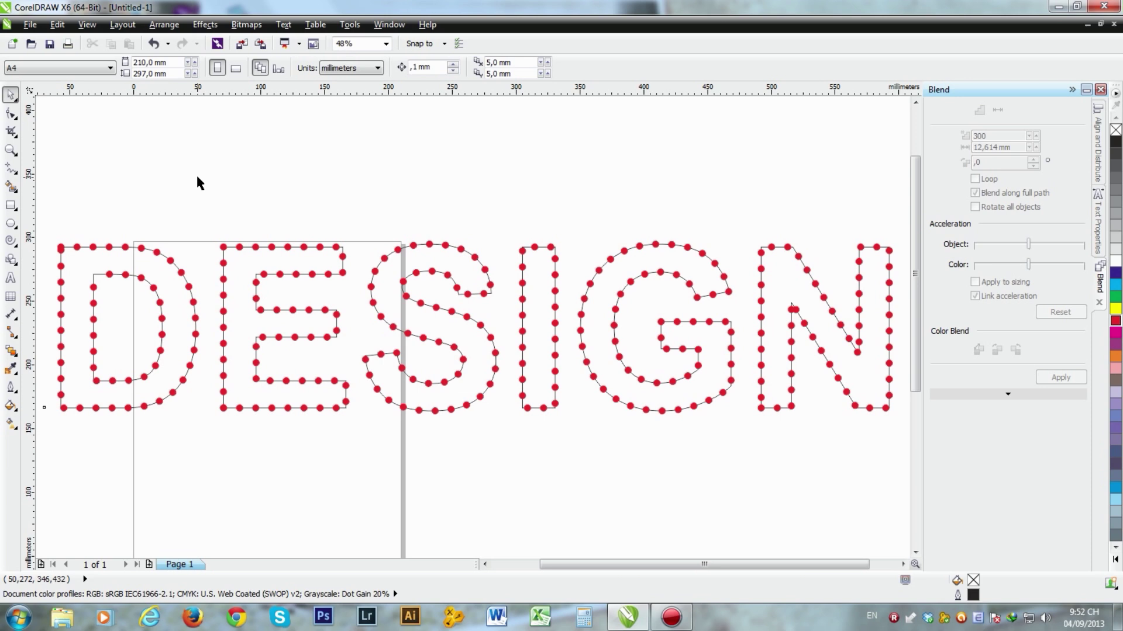
Step: Switch the DESIGN blend to fixed spacing between objects and set the spacing to 15 mm
{"action": "left_click", "coordinate": [223, 248]}
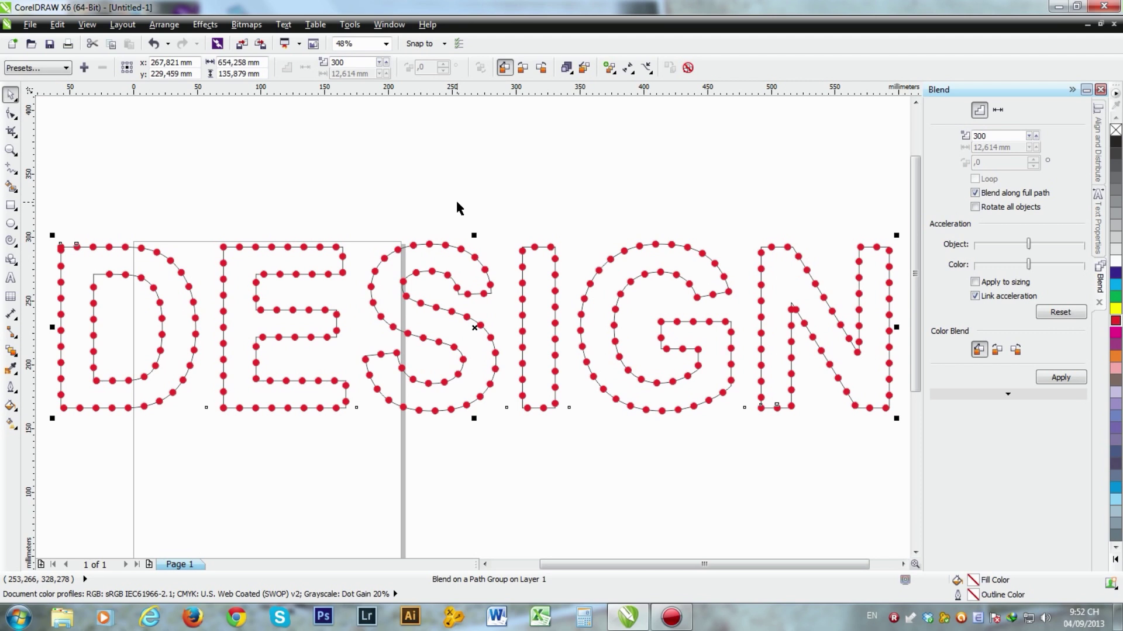
{"action": "left_click", "coordinate": [998, 111]}
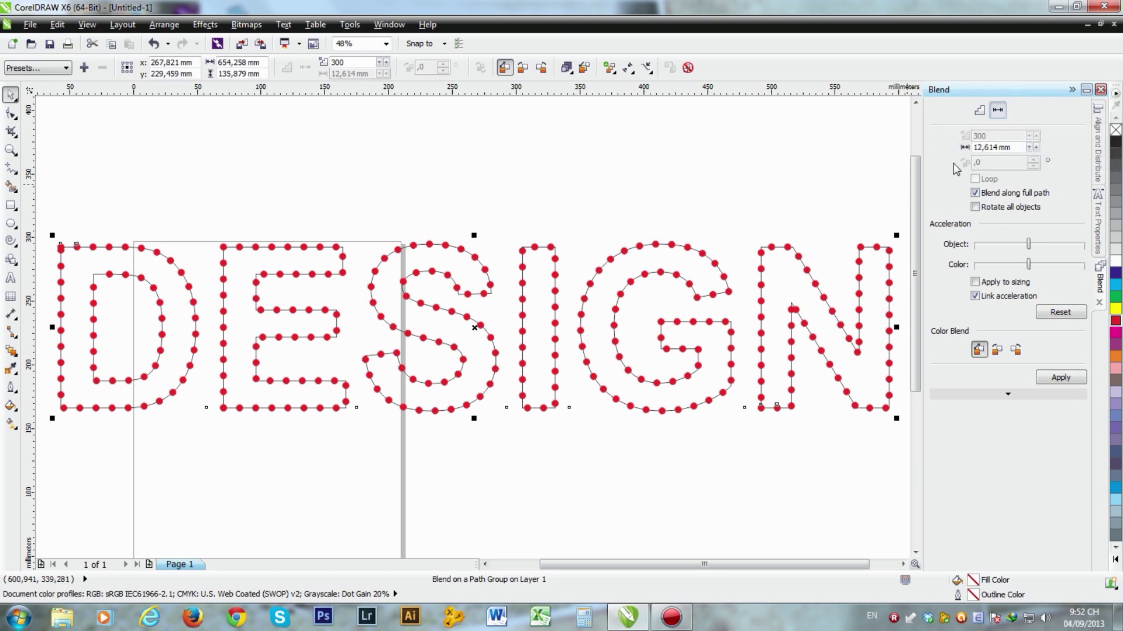
{"action": "double_click", "coordinate": [994, 148]}
{"action": "type", "text": "15"}
{"action": "key", "text": "Return"}
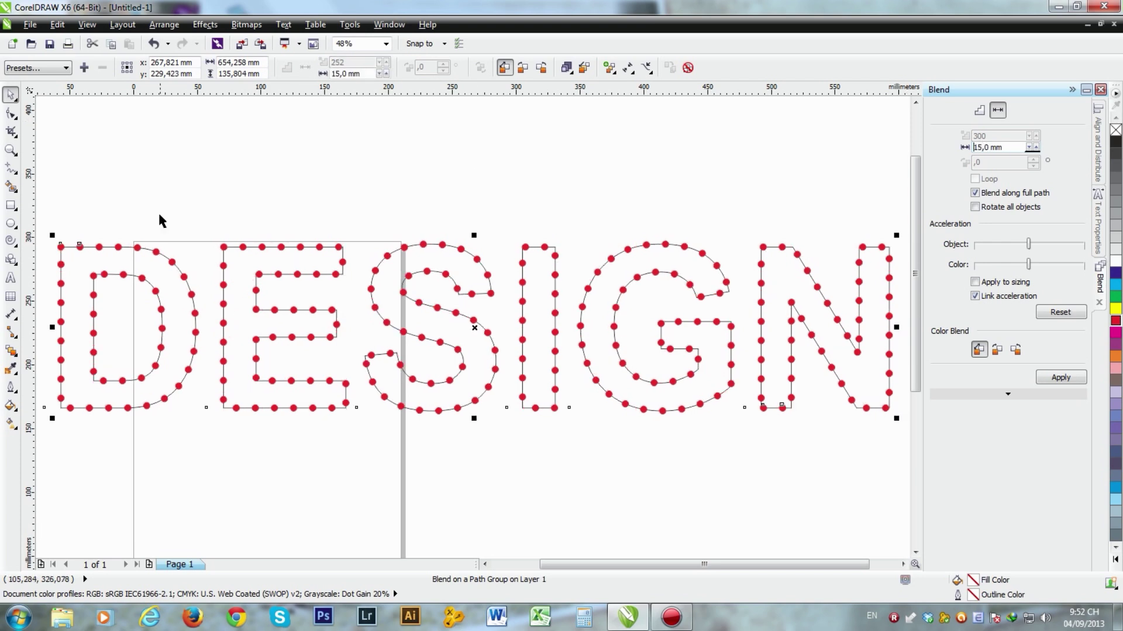
{"action": "left_click", "coordinate": [203, 151]}
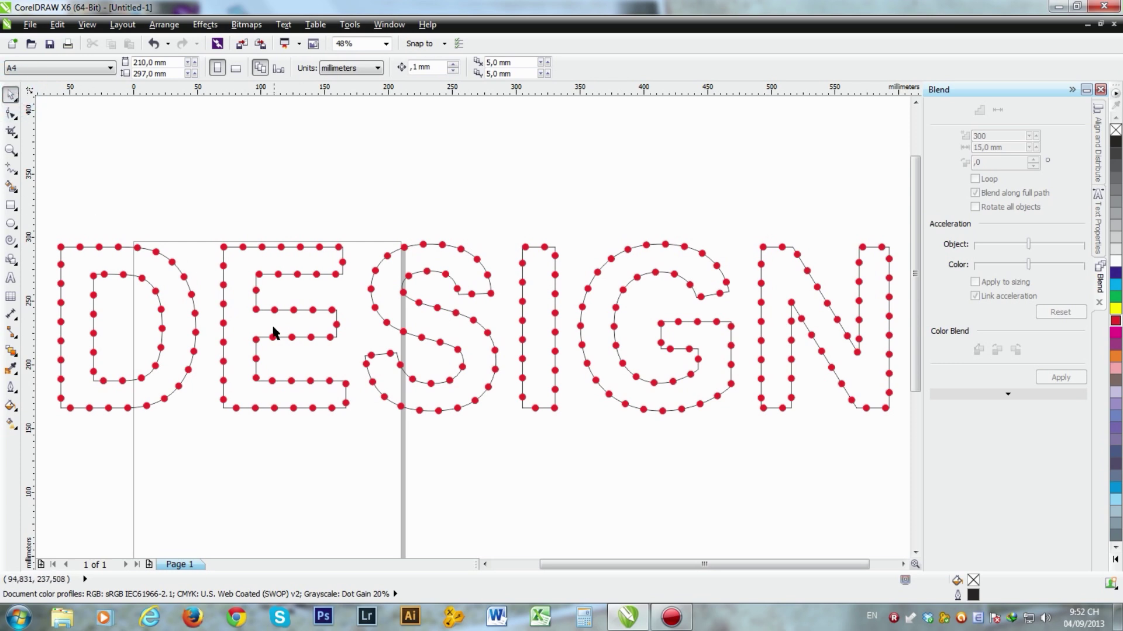
Step: Set the dot spacing of the DESIGN blend to 12 mm and collapse the Blend settings
{"action": "left_click", "coordinate": [556, 253]}
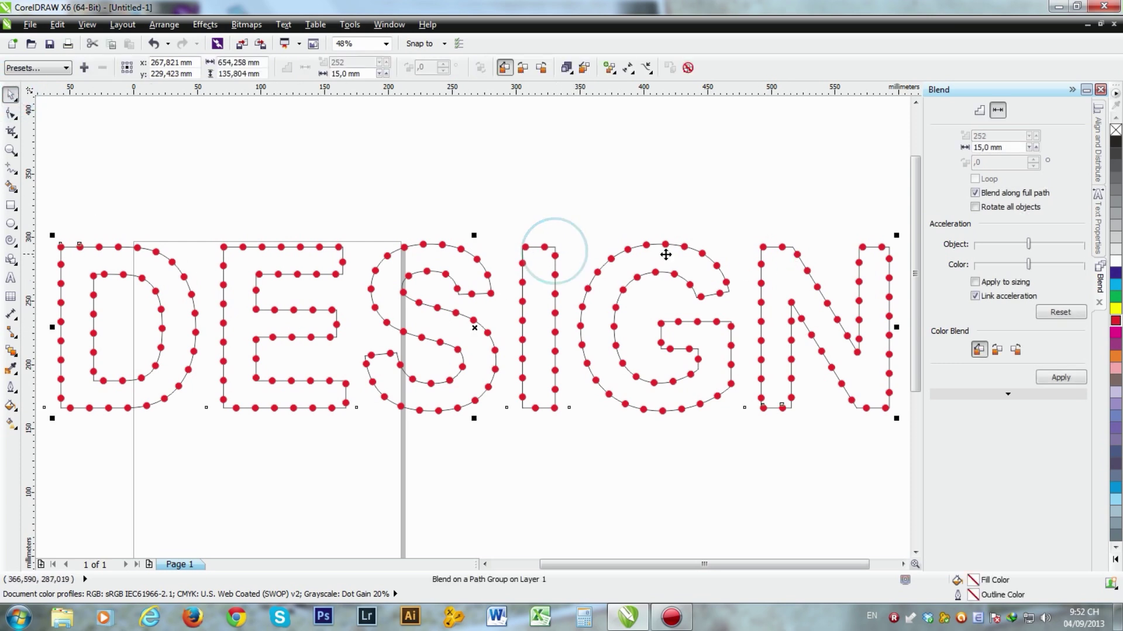
{"action": "double_click", "coordinate": [980, 147]}
{"action": "type", "text": "12"}
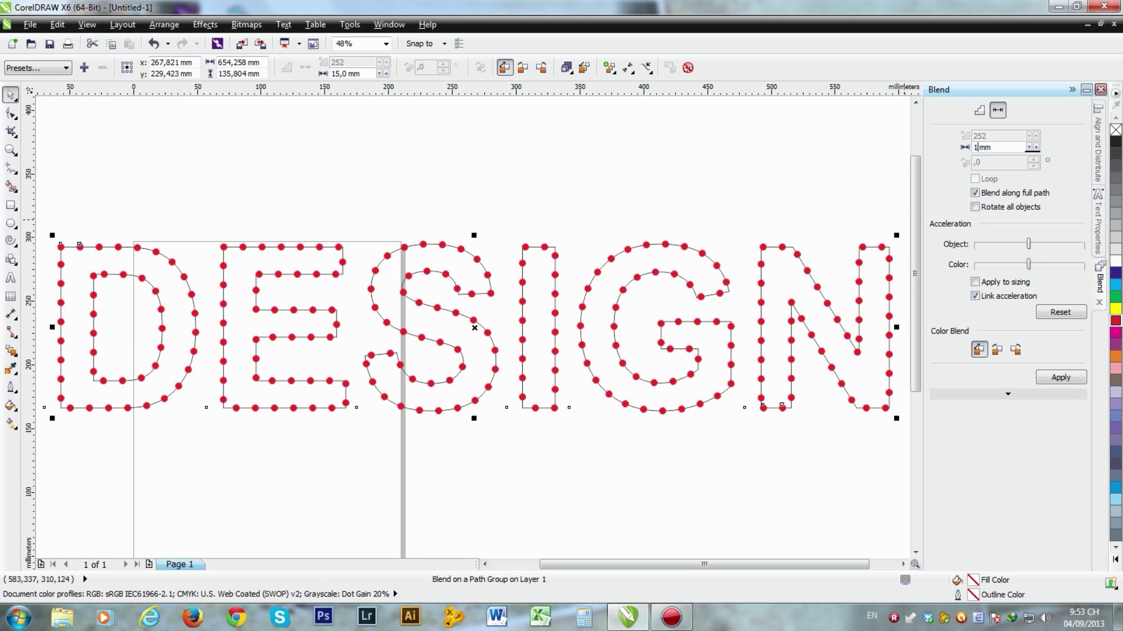
{"action": "key", "text": "Return"}
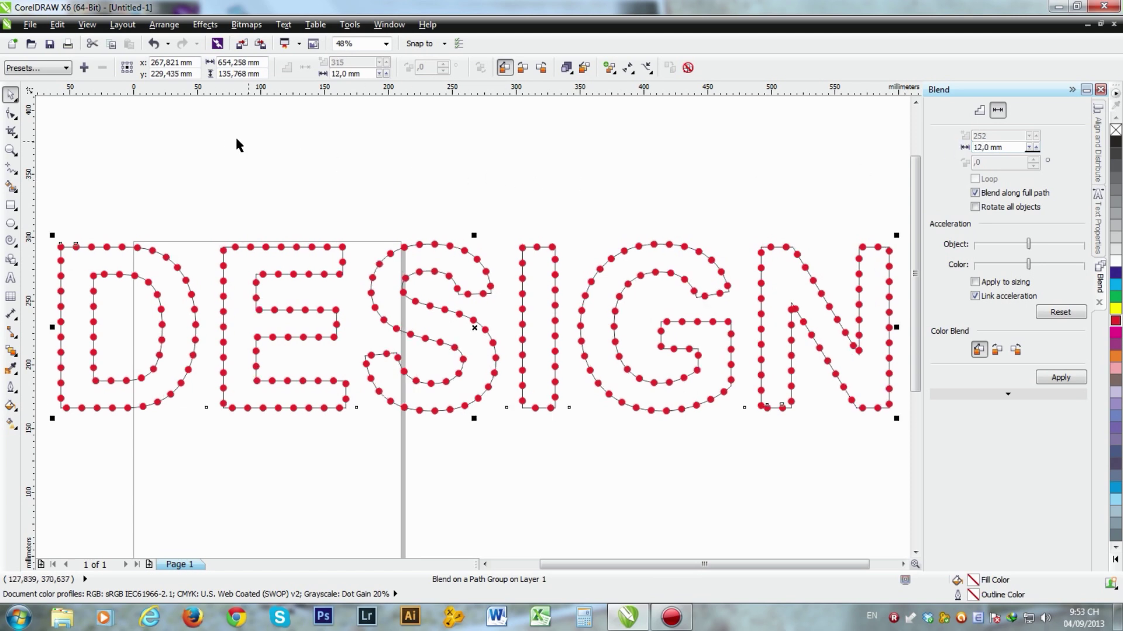
{"action": "left_click", "coordinate": [437, 149]}
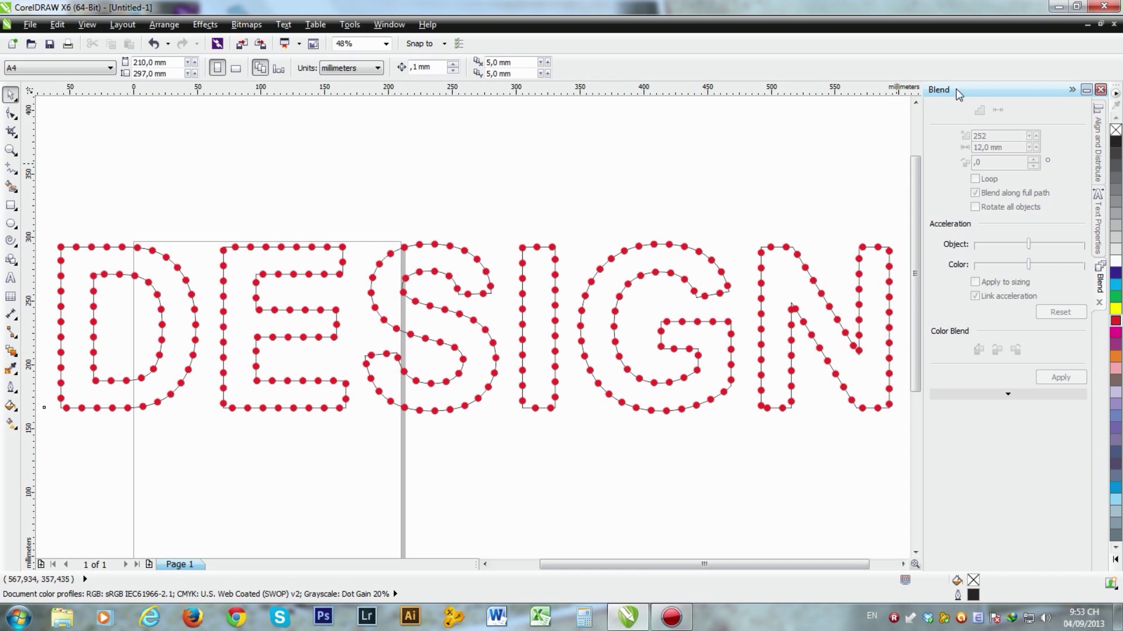
{"action": "left_click", "coordinate": [1071, 89]}
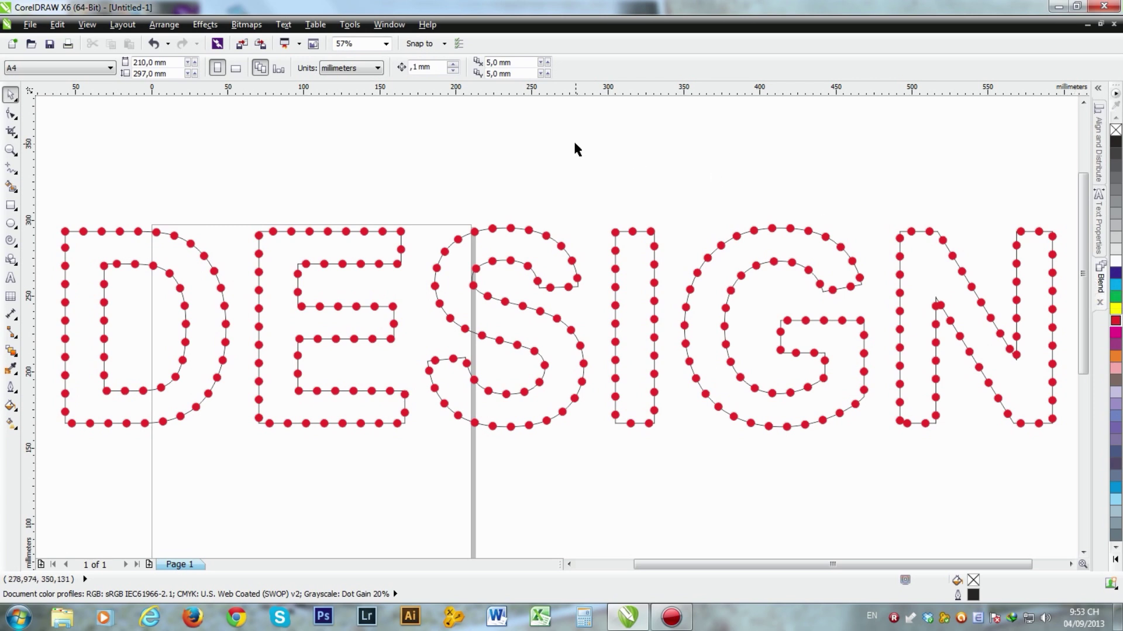
Step: Turn the Blend docker off and on again, leaving it collapsed
{"action": "left_click", "coordinate": [389, 25]}
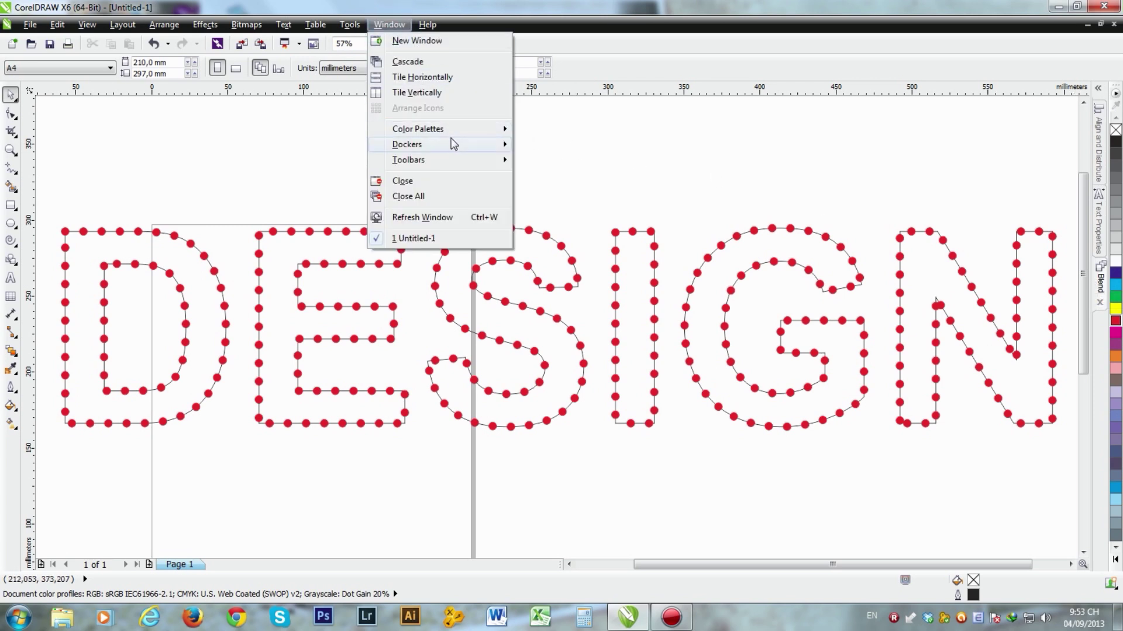
{"action": "mouse_move", "coordinate": [494, 146]}
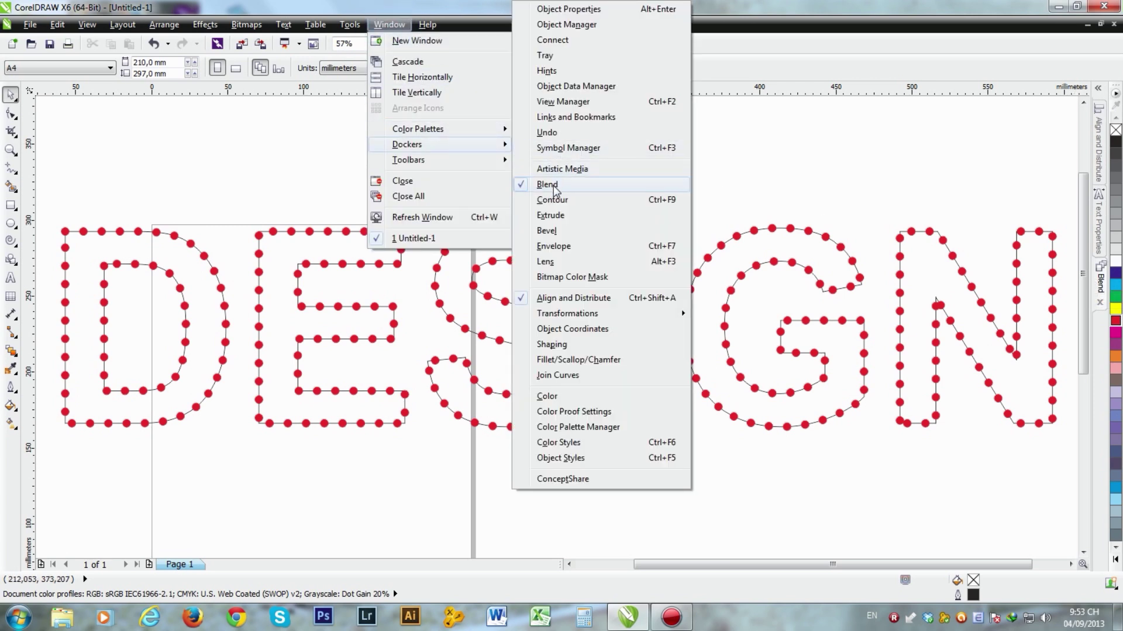
{"action": "left_click", "coordinate": [524, 186]}
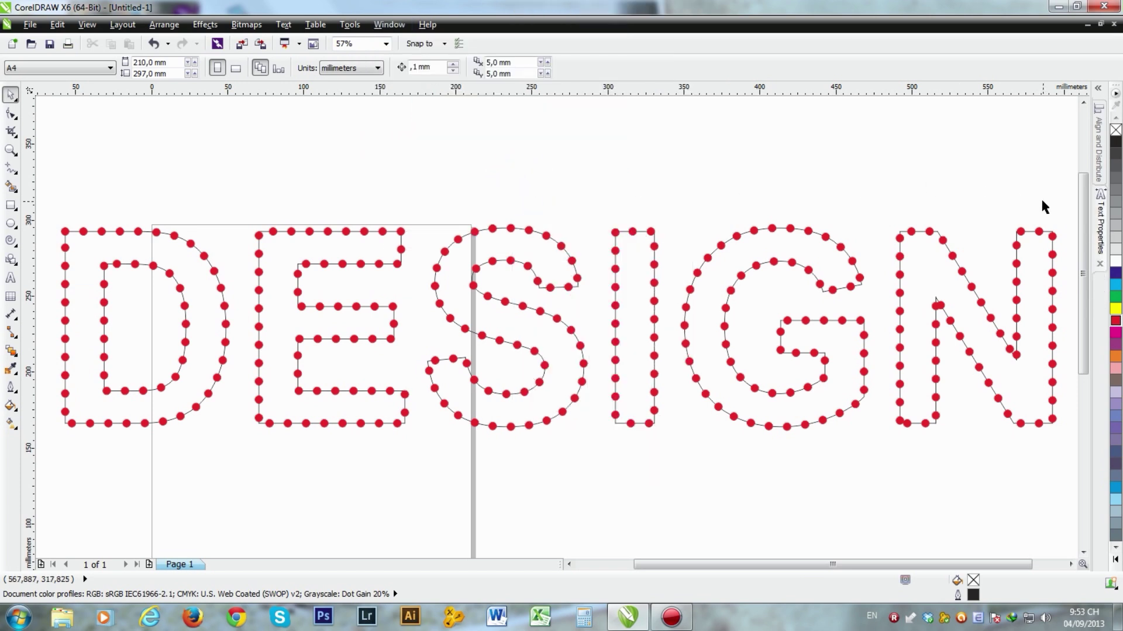
{"action": "left_click", "coordinate": [388, 24]}
{"action": "mouse_move", "coordinate": [462, 147]}
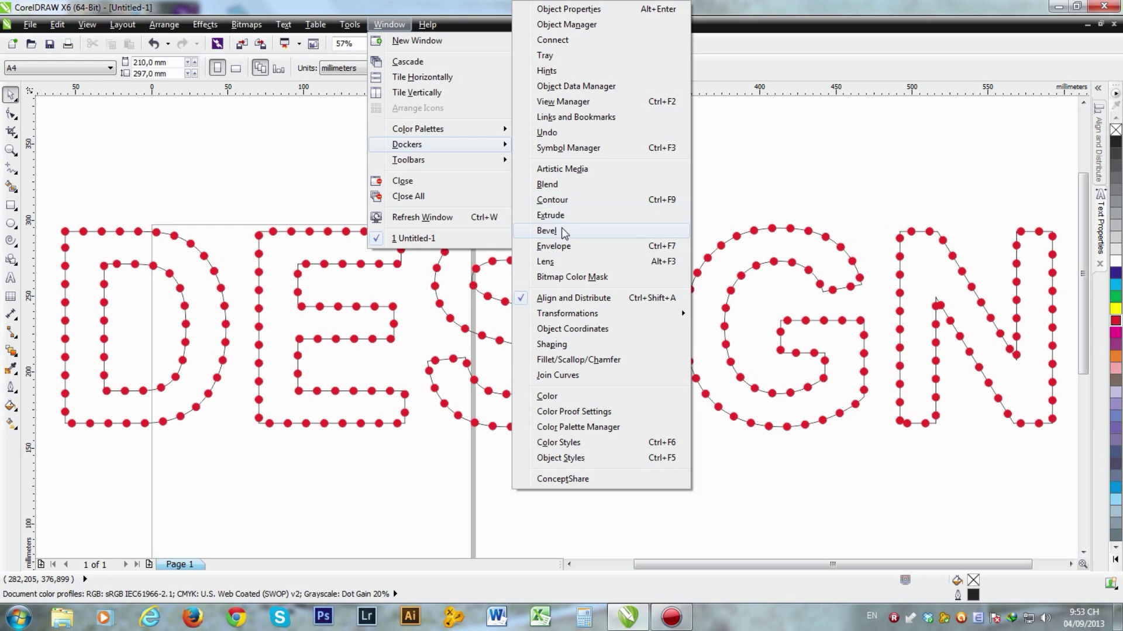
{"action": "left_click", "coordinate": [553, 184]}
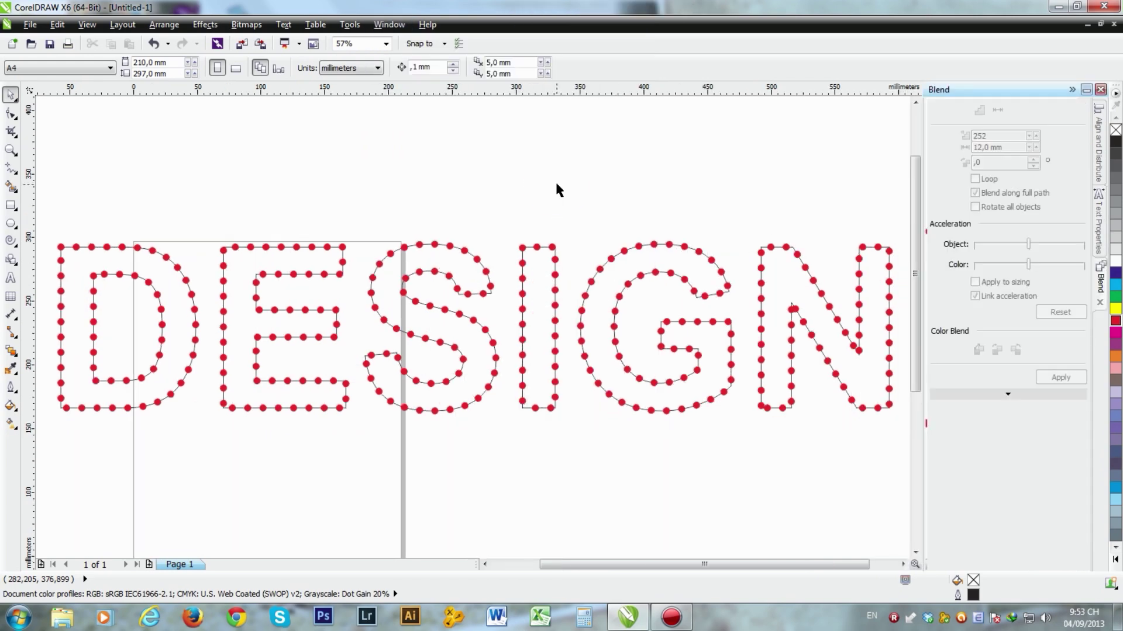
{"action": "left_click", "coordinate": [1070, 90]}
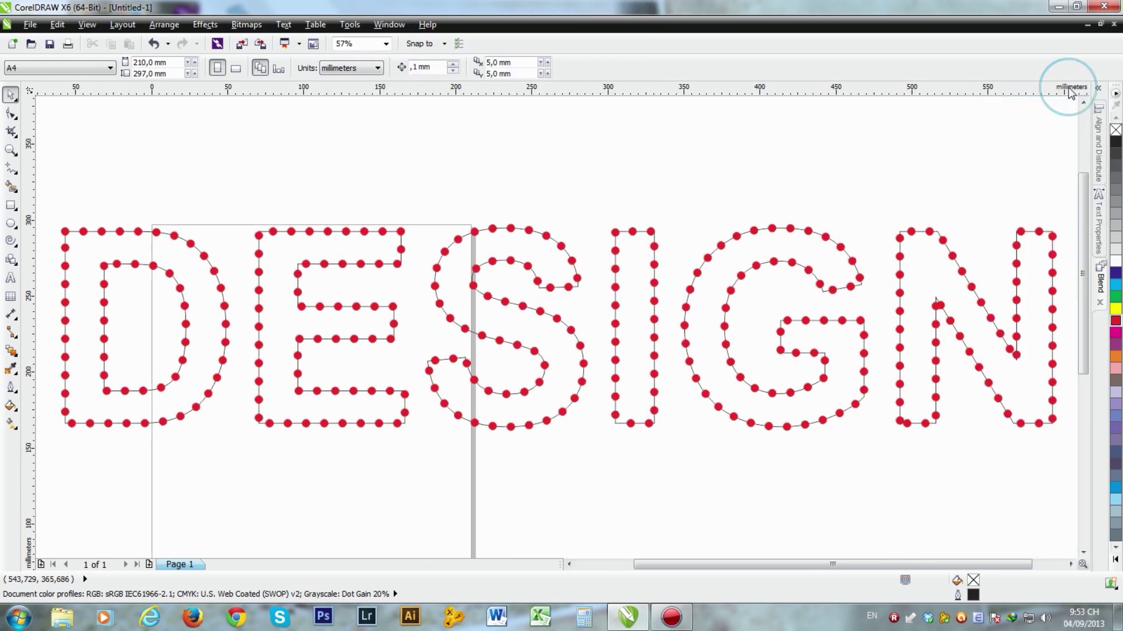